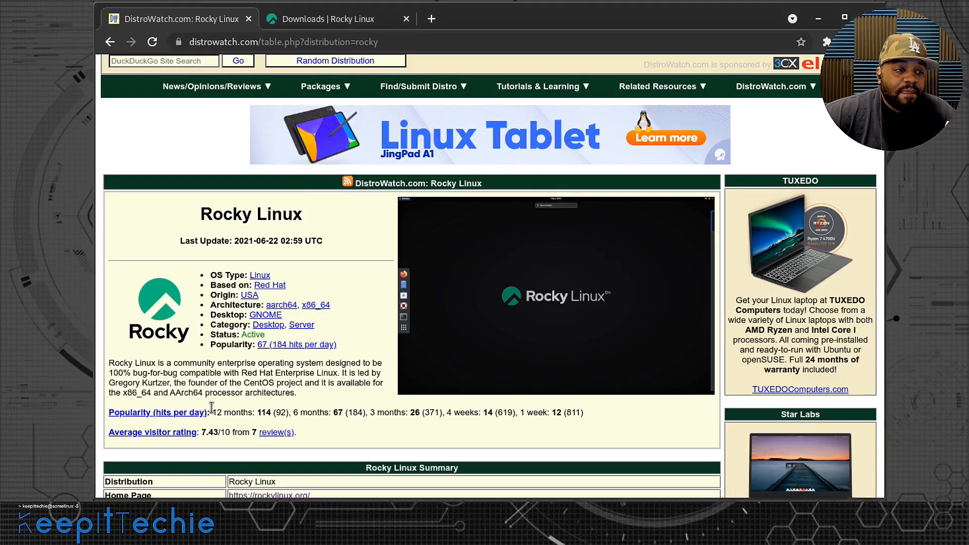
Review the Rocky Linux entry on DistroWatch and the project's home page, including its FAQ and sponsors sections.
scroll(208, 412, down, 4)
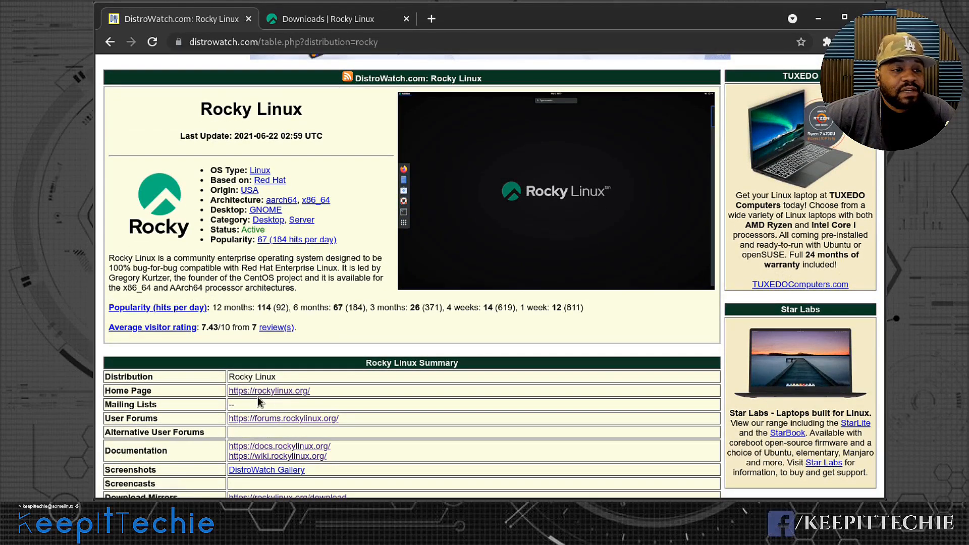
click(318, 21)
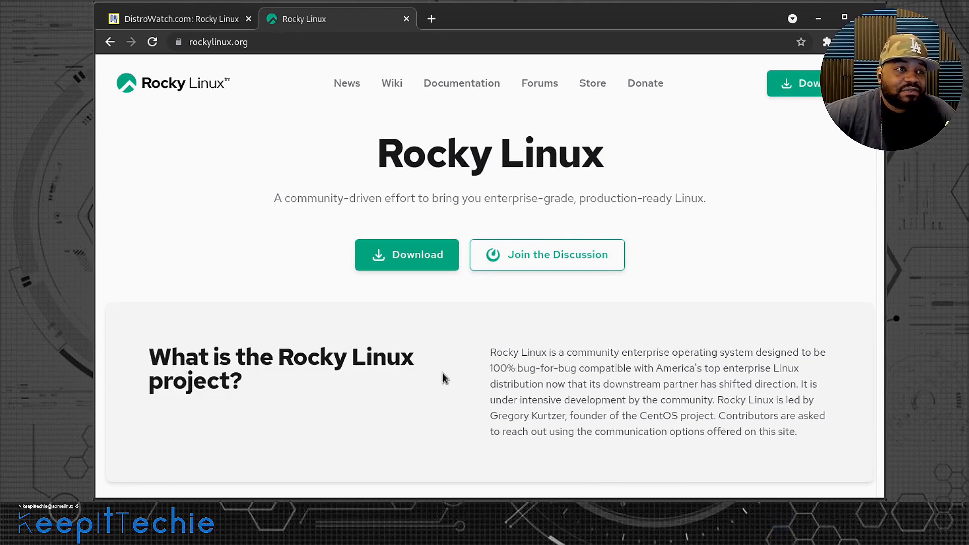
scroll(469, 380, down, 10)
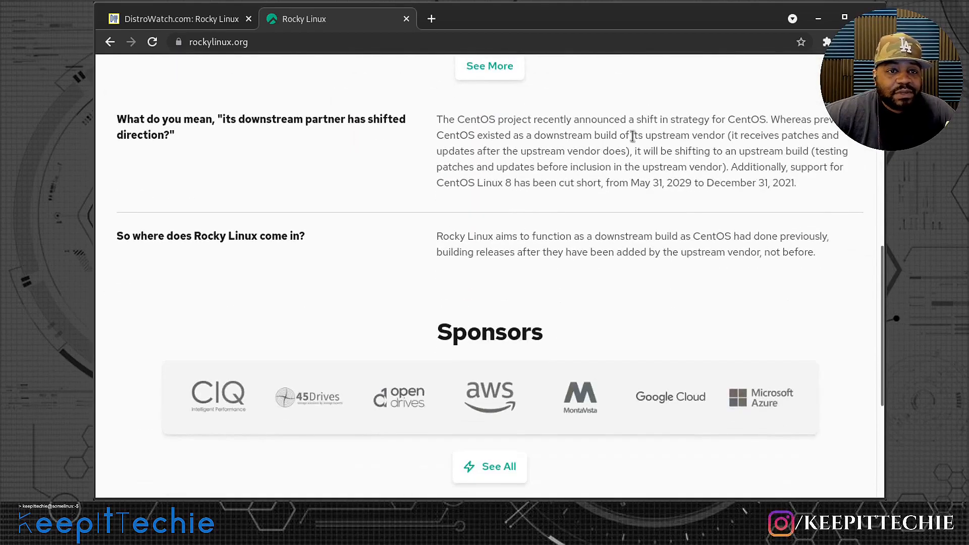
scroll(555, 221, up, 2)
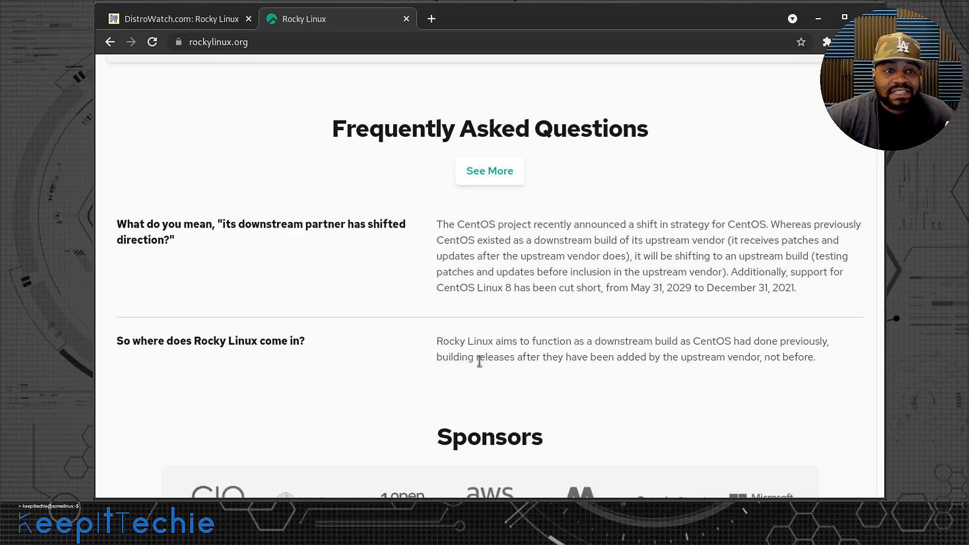
scroll(484, 361, up, 2)
scroll(504, 371, down, 3)
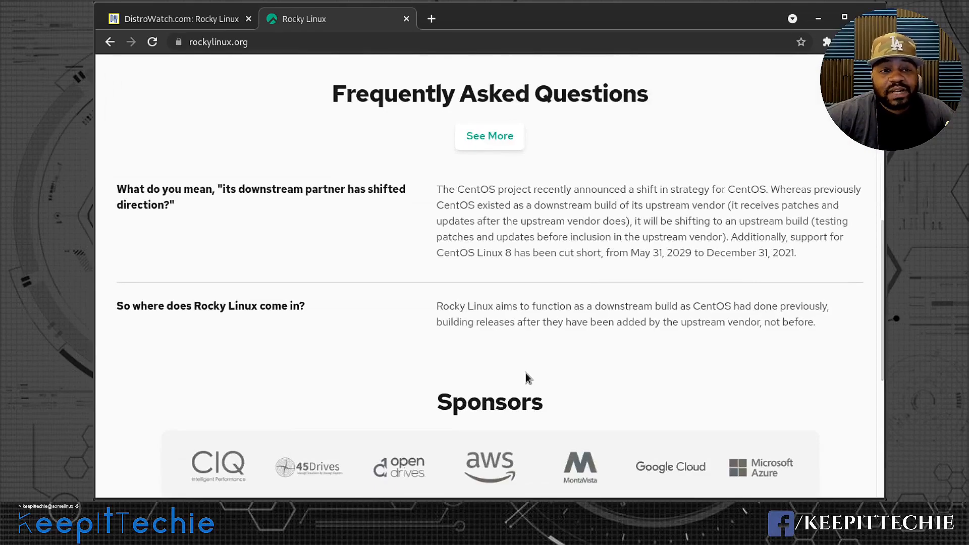
scroll(525, 374, up, 1)
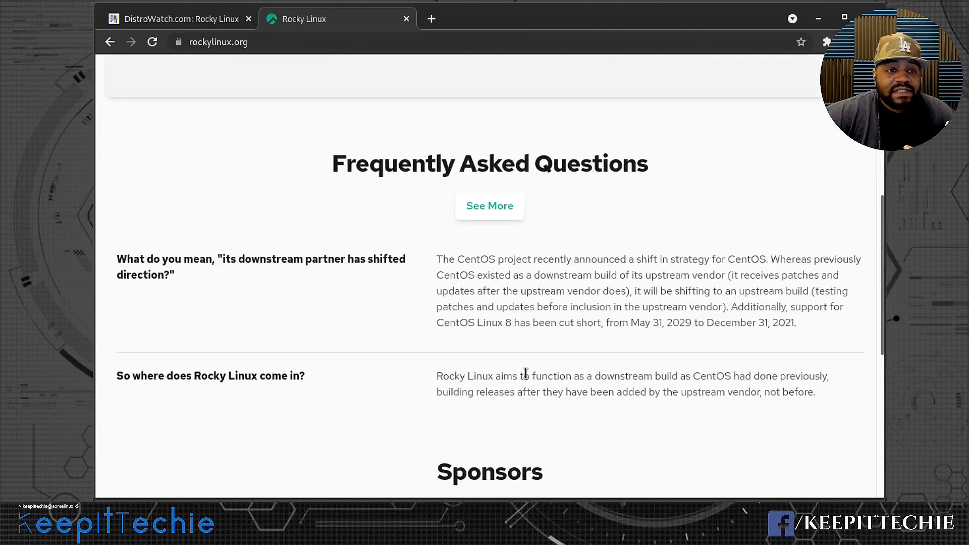
scroll(525, 372, down, 3)
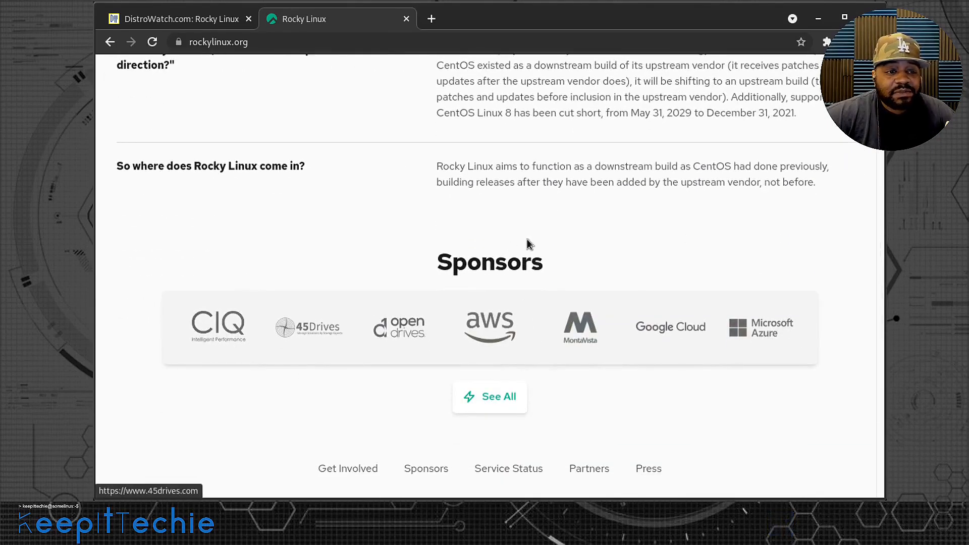
scroll(658, 256, down, 2)
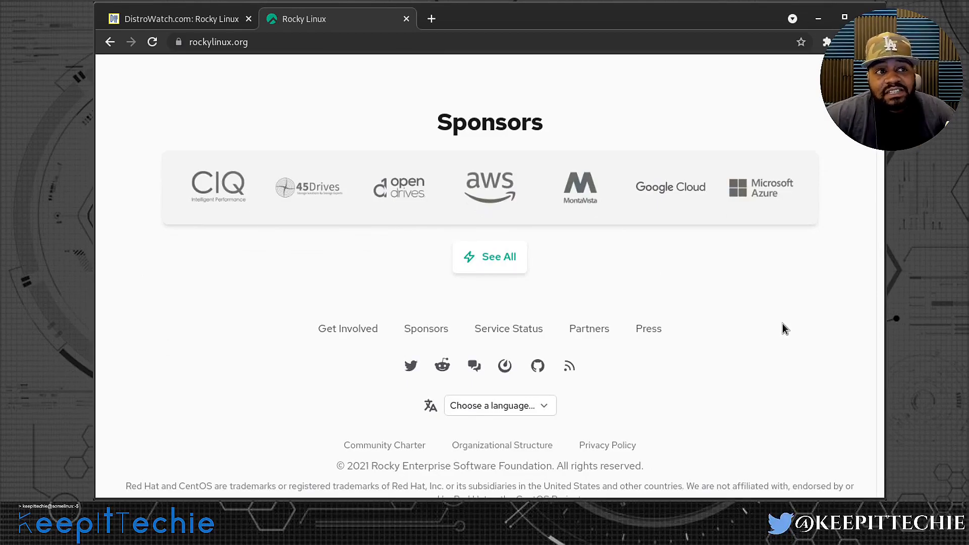
scroll(782, 325, up, 1)
scroll(739, 346, up, 5)
scroll(739, 346, up, 4)
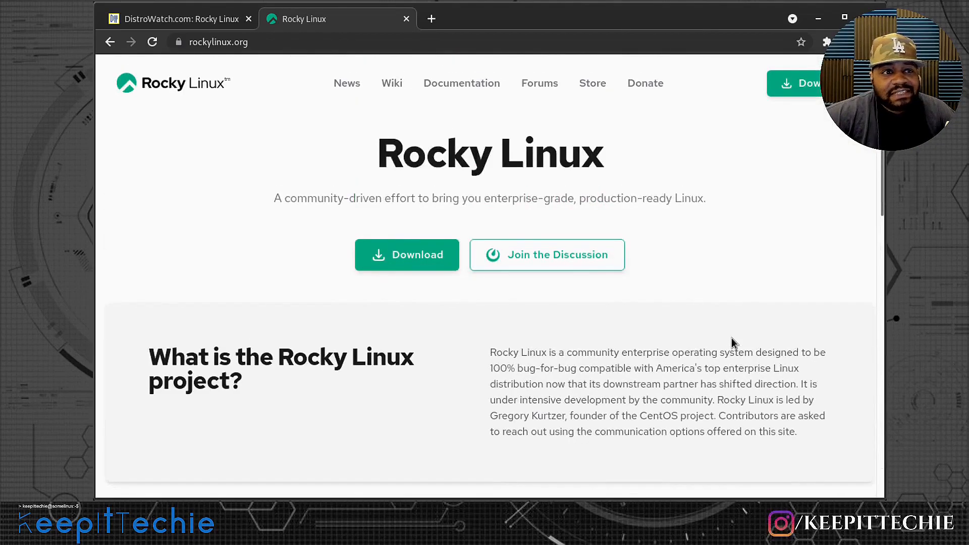
View the Rocky Linux downloads page and look over the project's news listing.
click(416, 259)
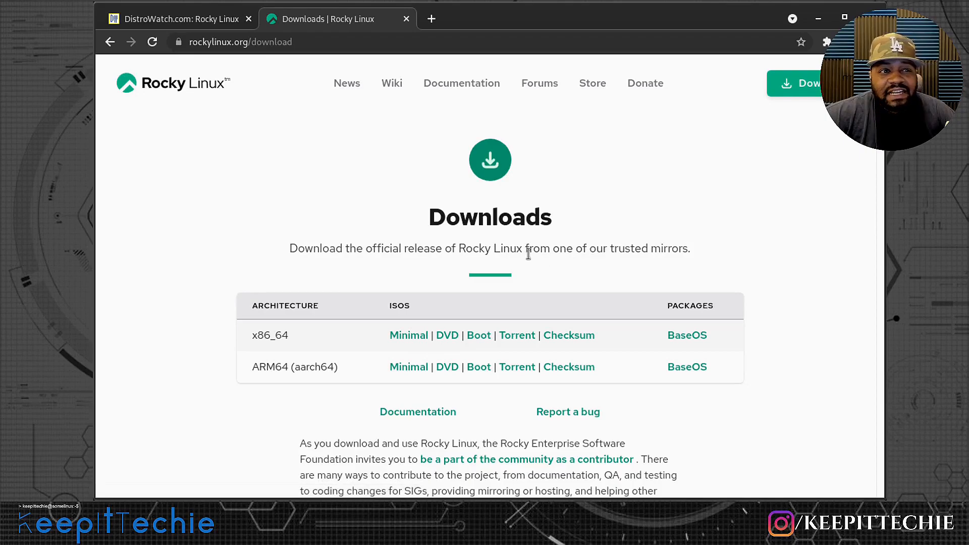
click(346, 84)
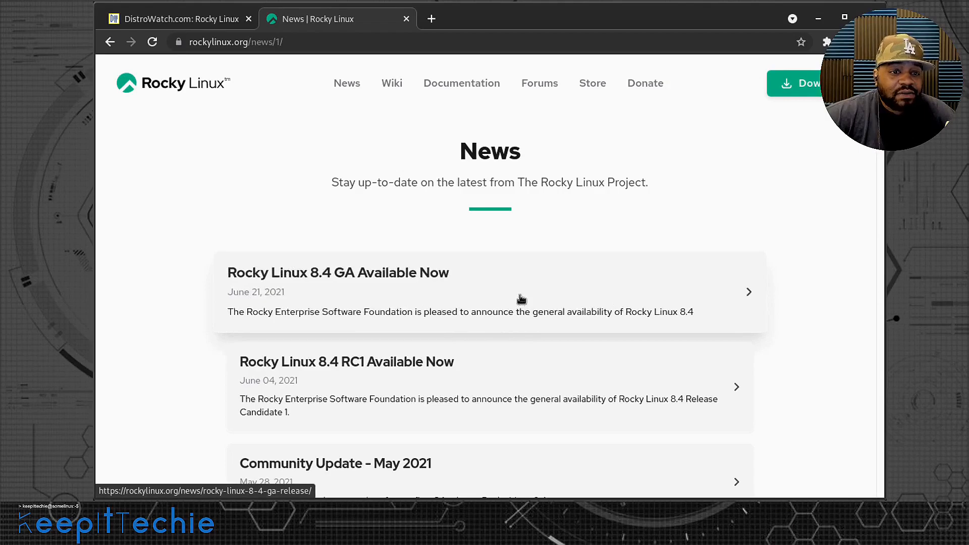
scroll(522, 301, down, 3)
scroll(555, 242, up, 3)
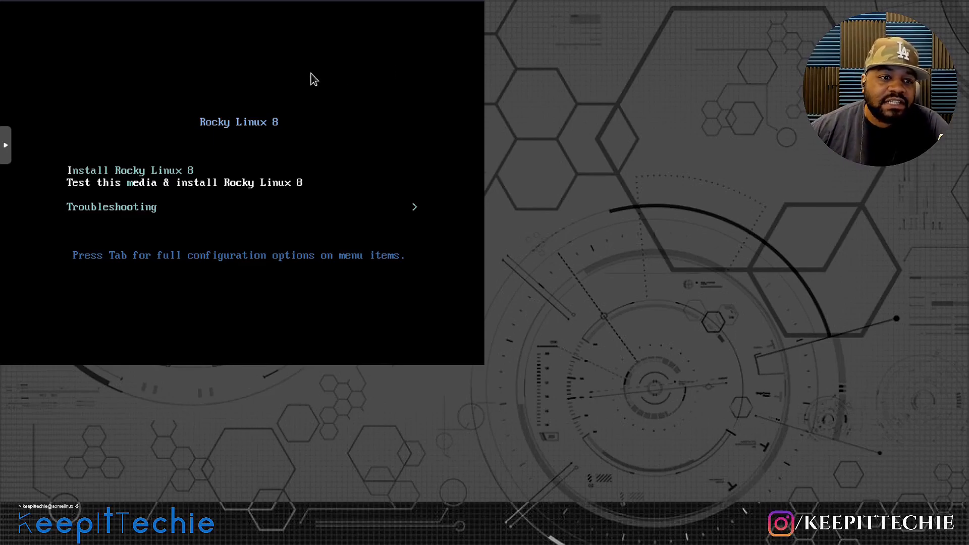
Go through the Rocky Linux 8 boot menu entries and open the Troubleshooting submenu.
key(Down)
key(Up)
key(Up)
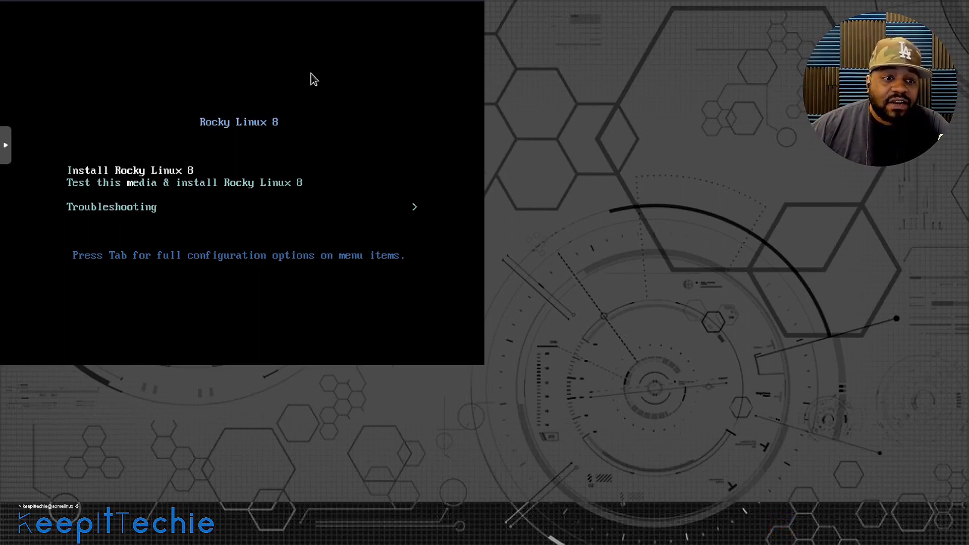
key(Down)
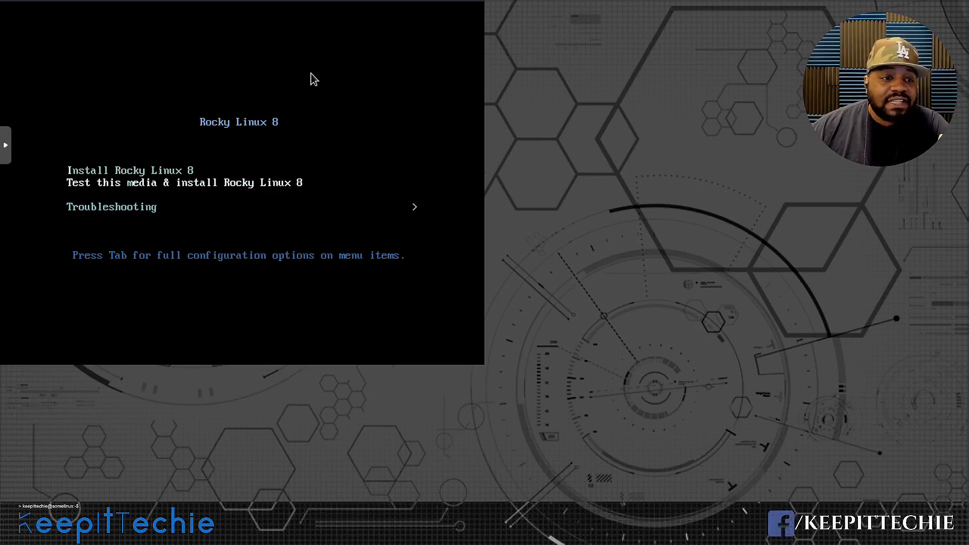
key(Down)
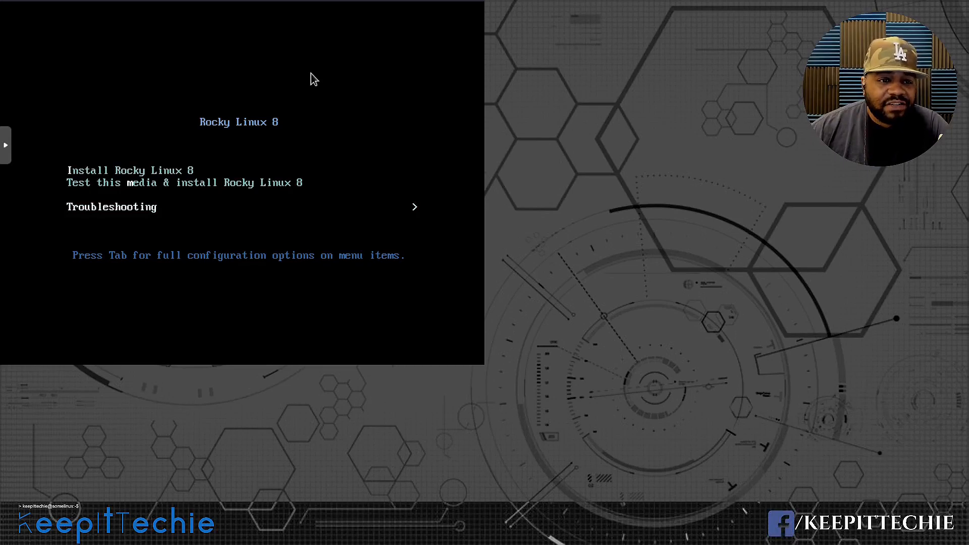
key(Return)
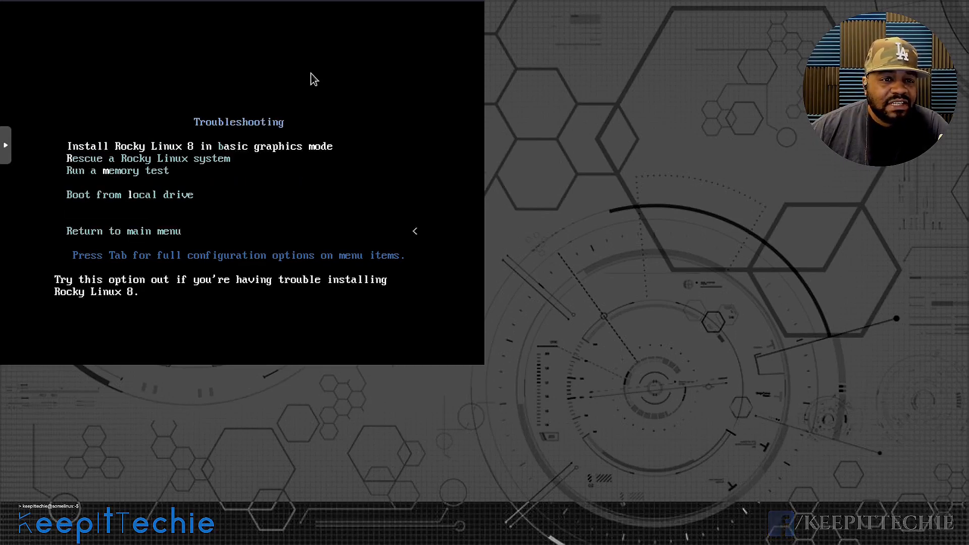
Examine the graphics mode, rescue, memory test and local drive troubleshooting options, and return to the main boot menu.
key(Down)
key(Up)
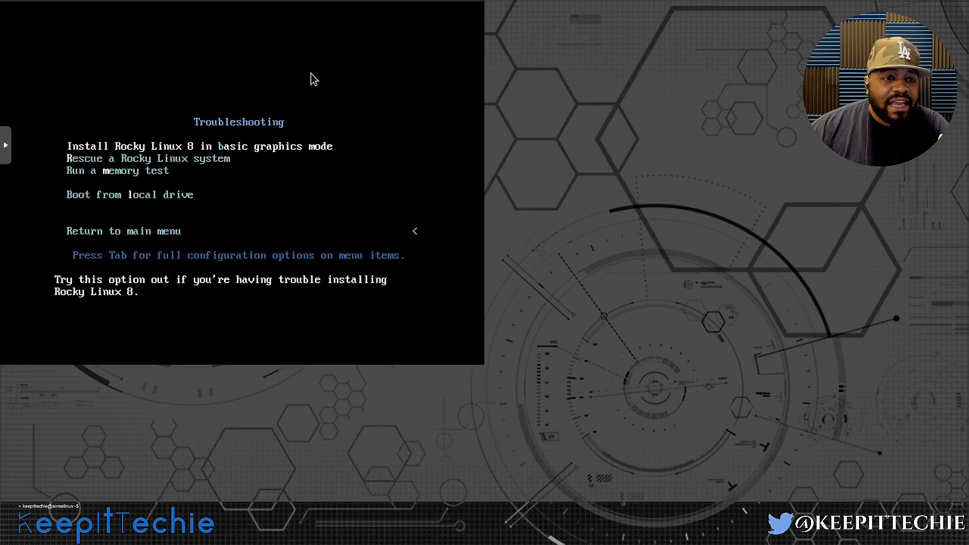
key(Down)
key(Down)
key(Down)
key(Down)
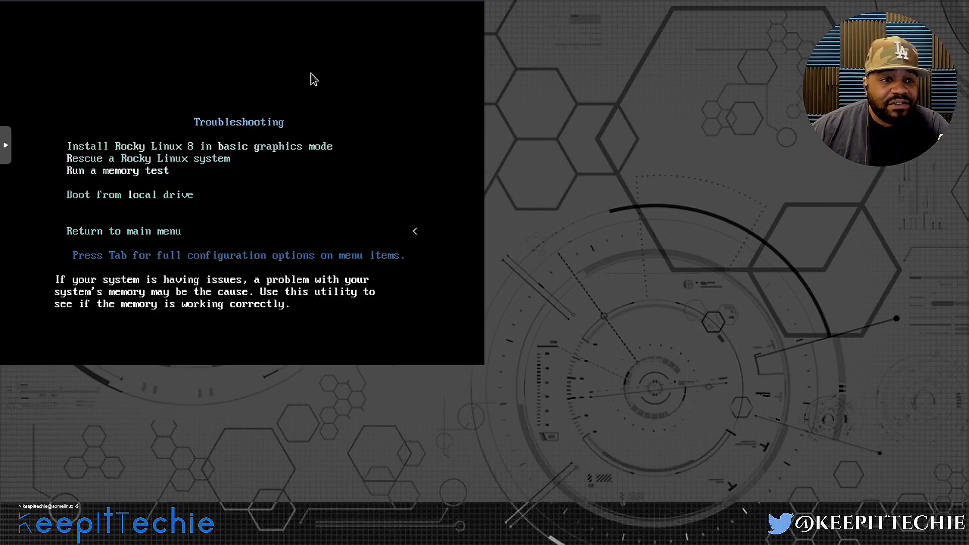
key(Up)
key(Up)
key(Up)
key(Up)
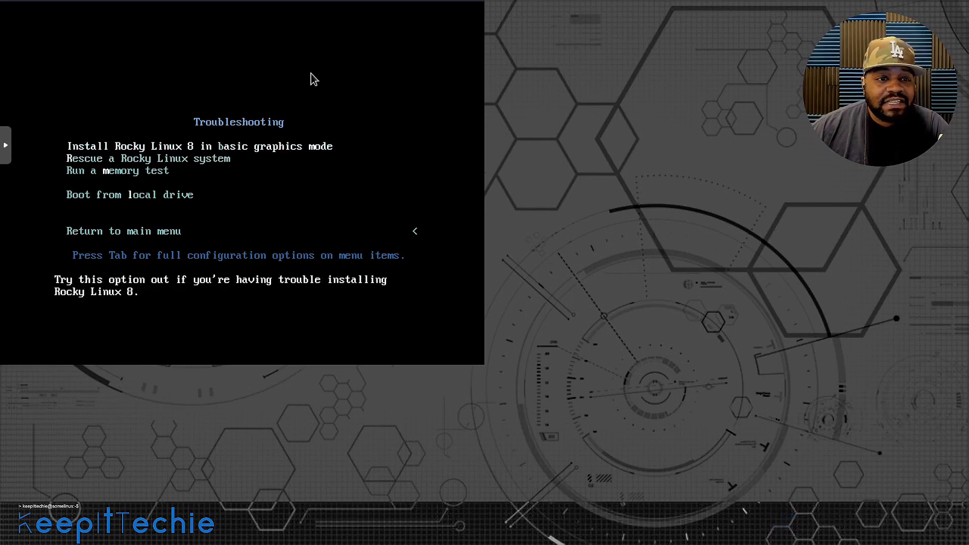
key(Down)
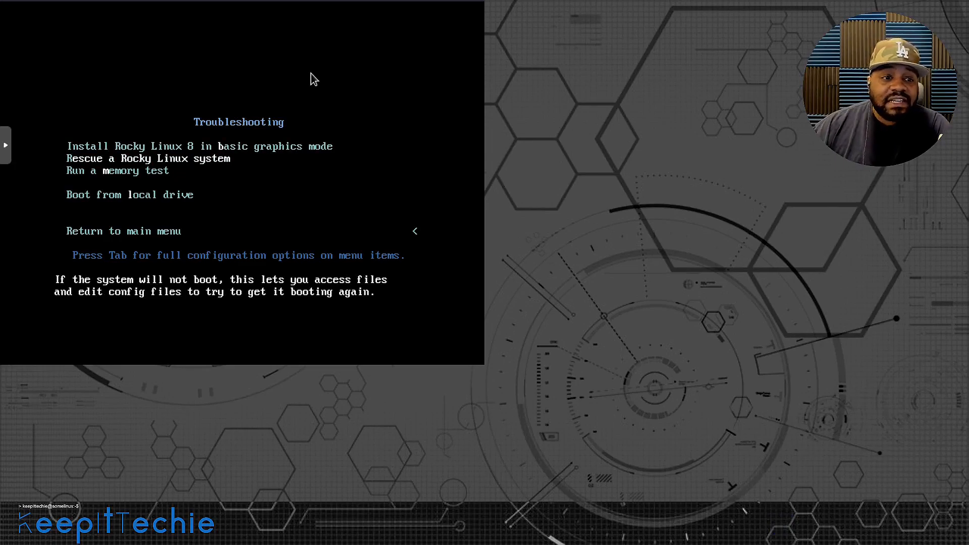
key(Down)
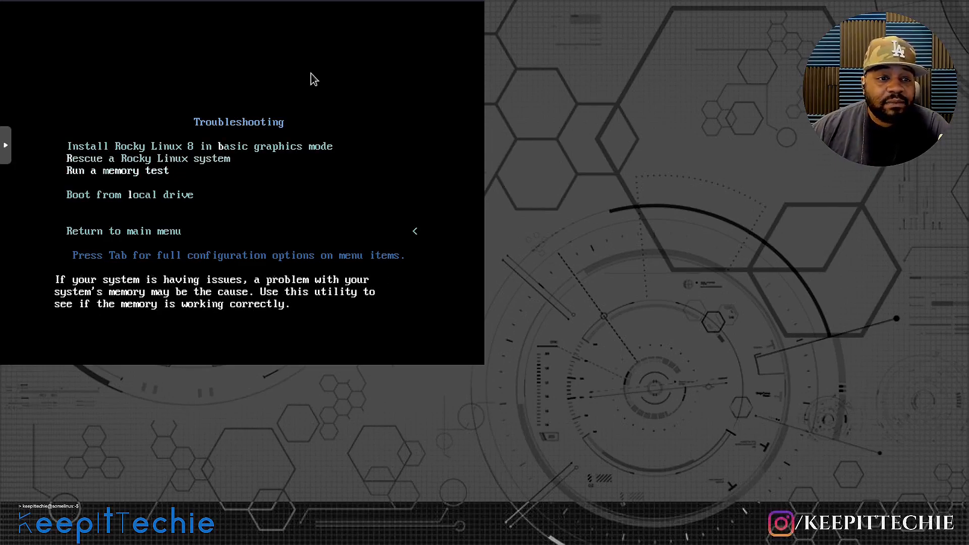
key(Down)
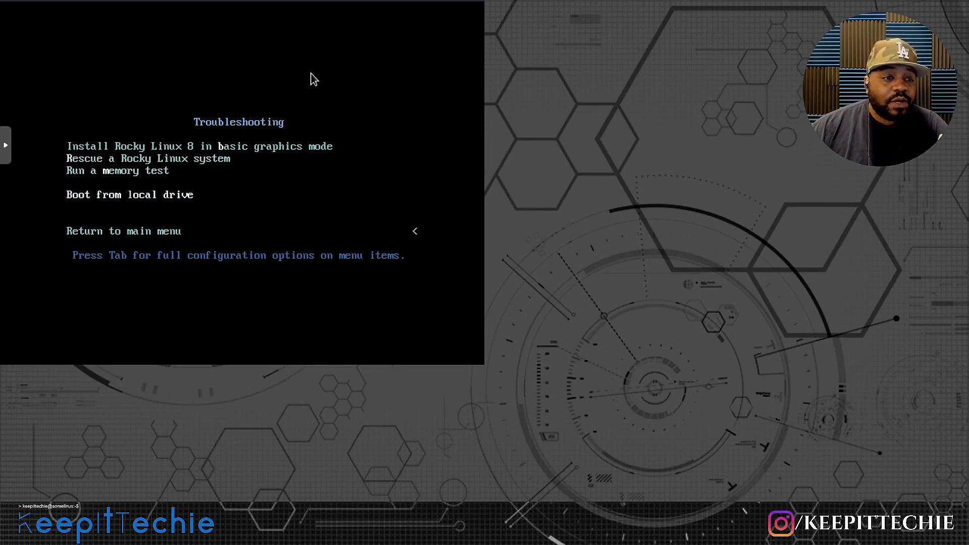
key(Down)
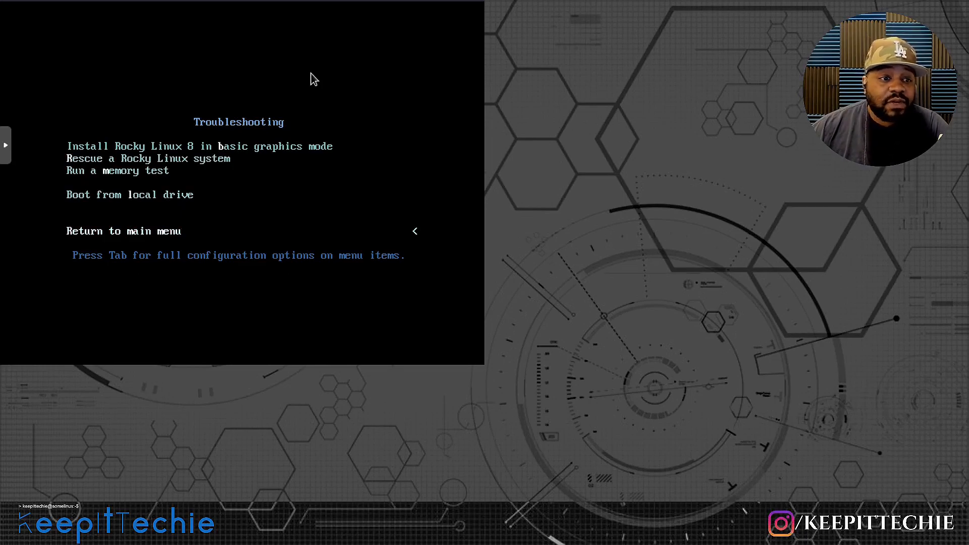
key(Return)
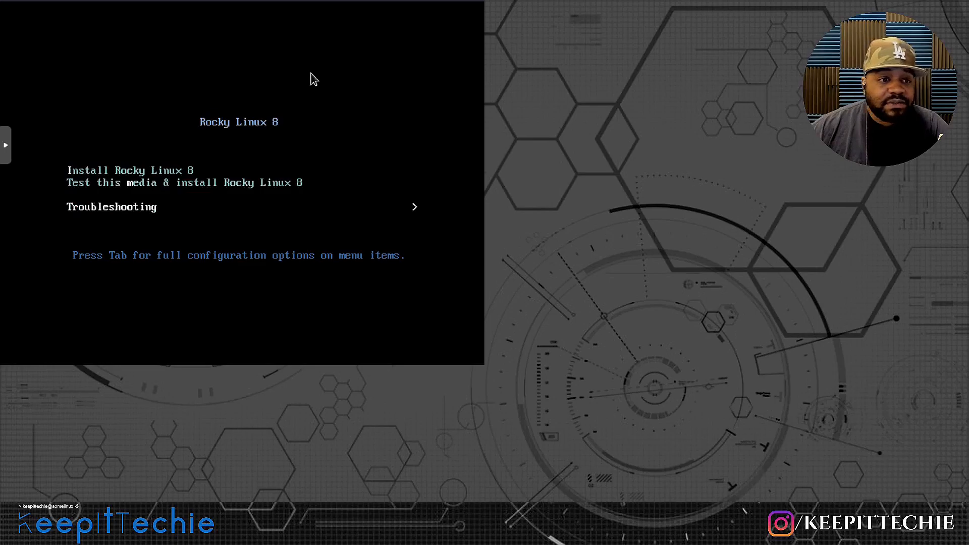
Start the Rocky Linux 8 installation without the media test and accept English (United States) as the installation language.
key(Up)
key(Up)
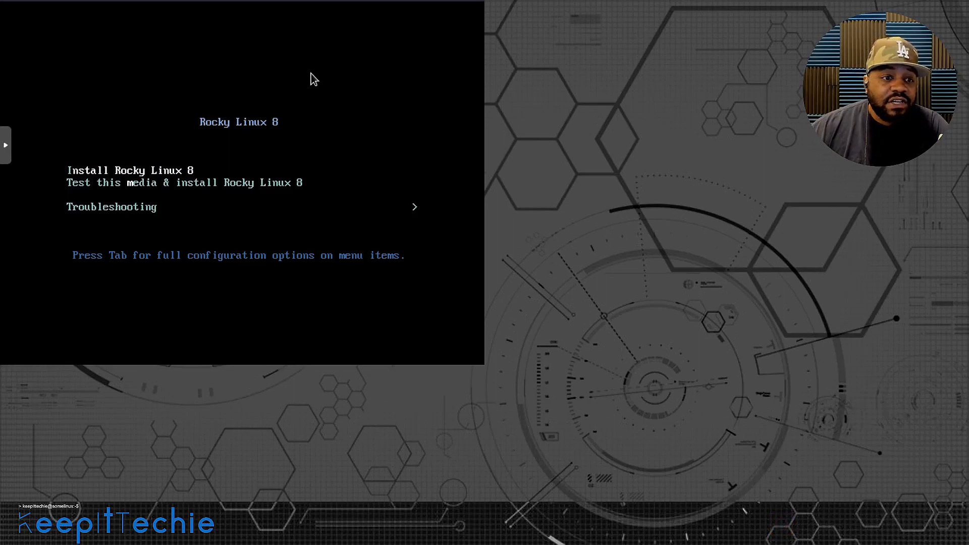
key(Return)
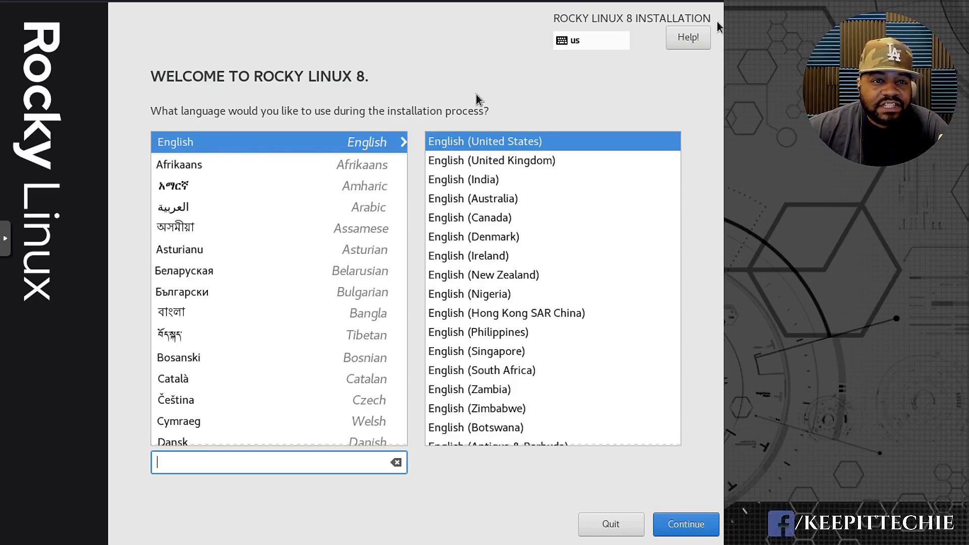
click(679, 525)
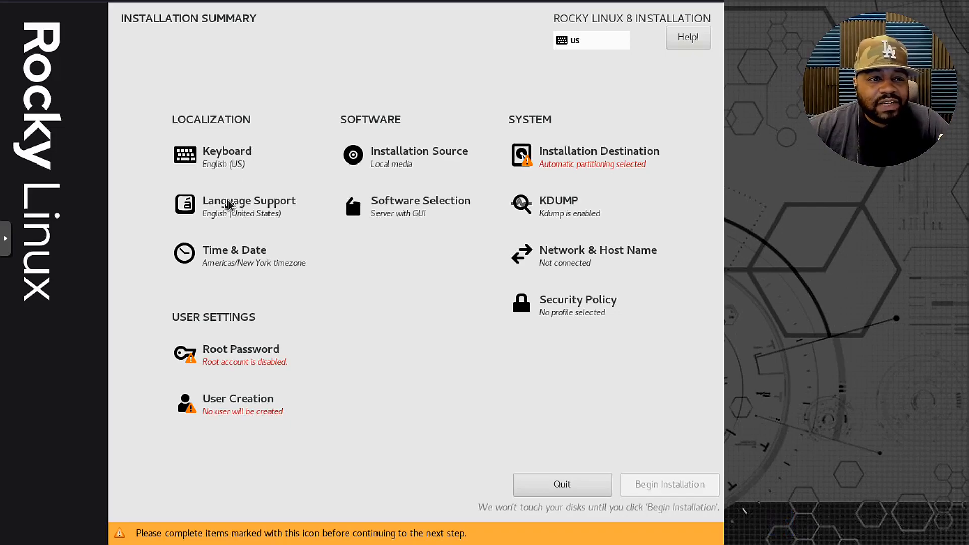
Set the installation's time zone to Americas/Los Angeles.
click(217, 252)
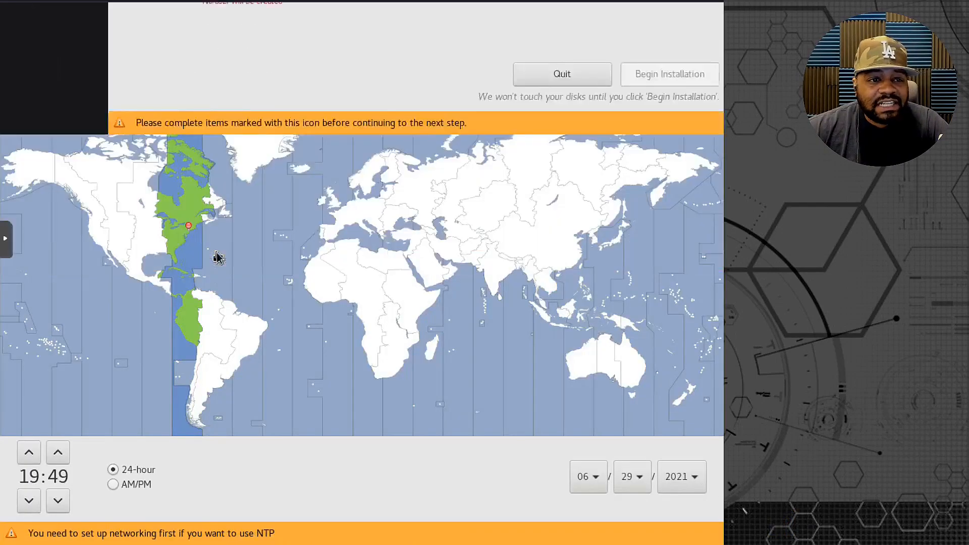
click(99, 236)
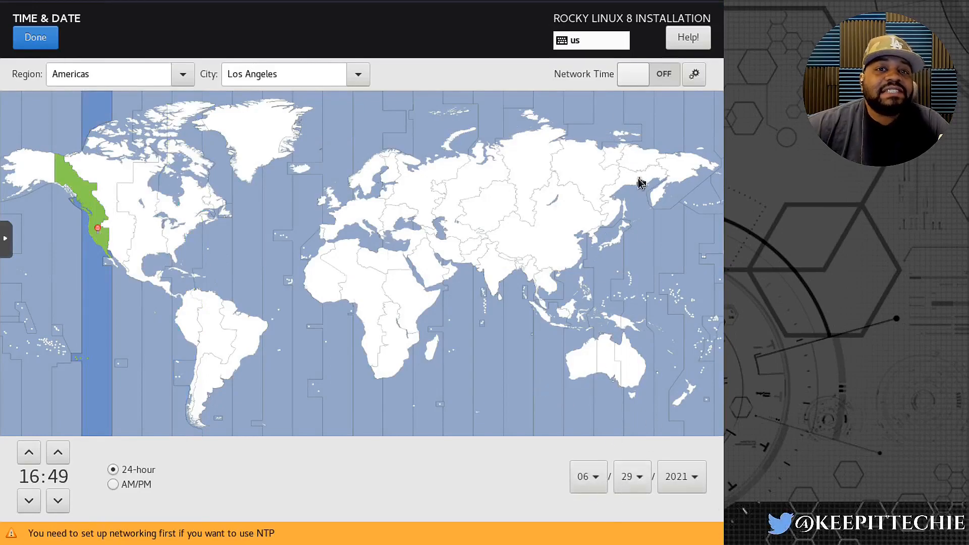
click(35, 37)
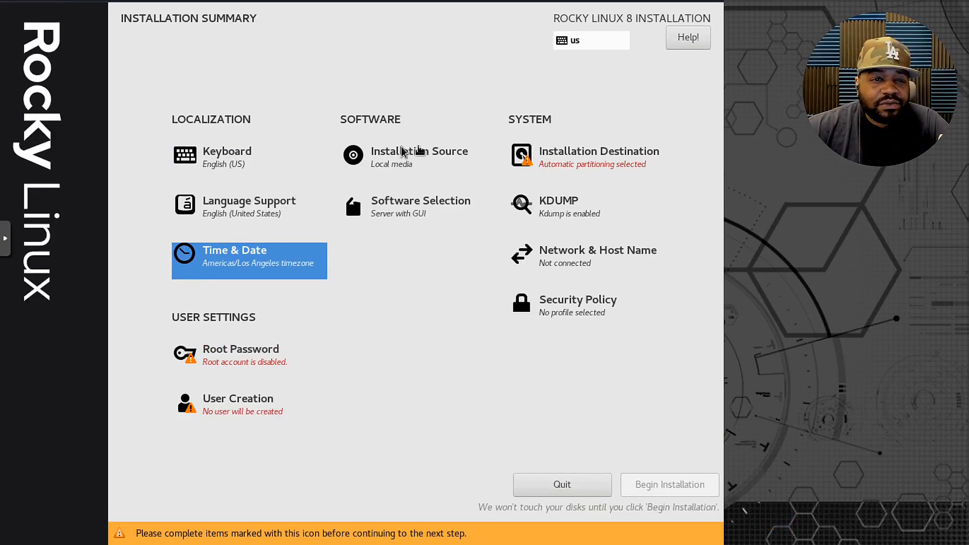
Open the software selection and examine the additional software offered for the Server with GUI and Server base environments.
click(399, 211)
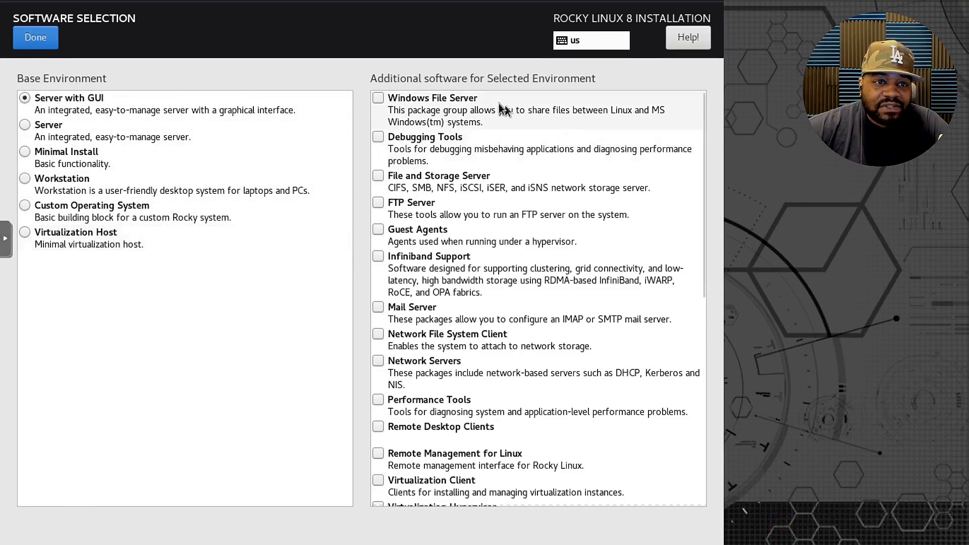
scroll(450, 202, down, 3)
scroll(447, 225, up, 3)
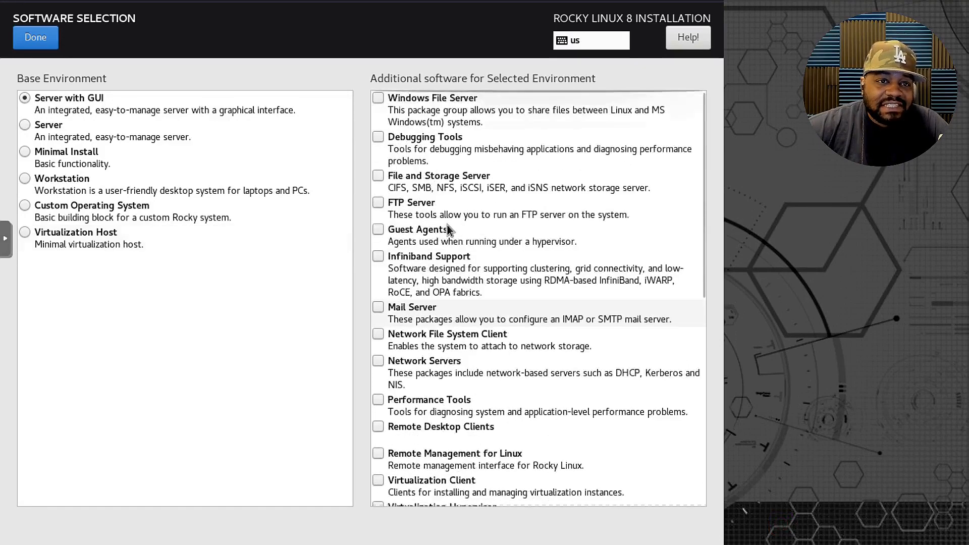
click(26, 127)
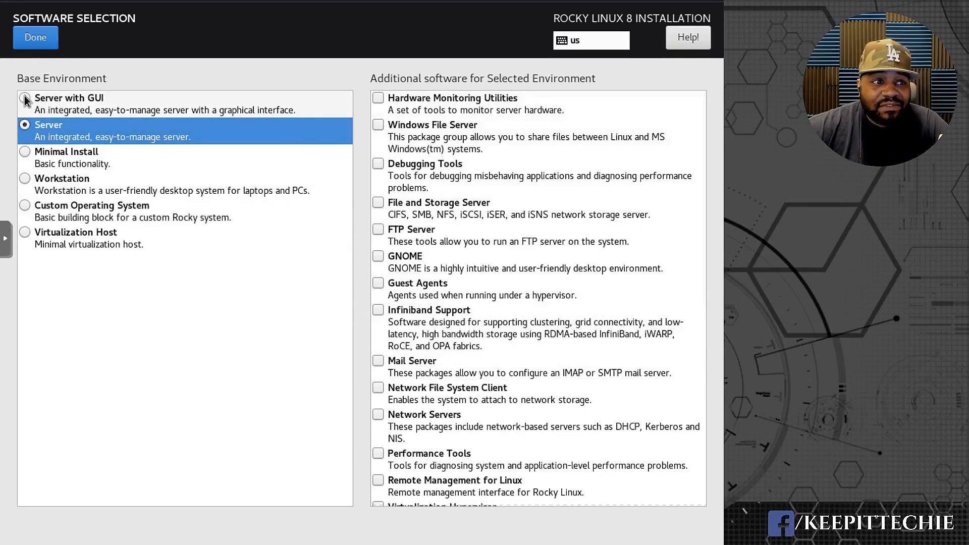
click(127, 111)
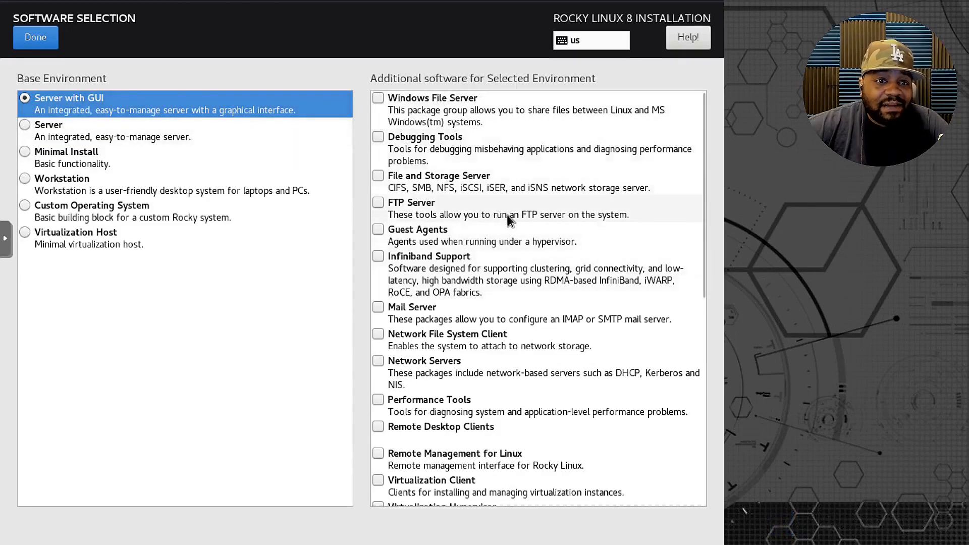
scroll(507, 232, down, 8)
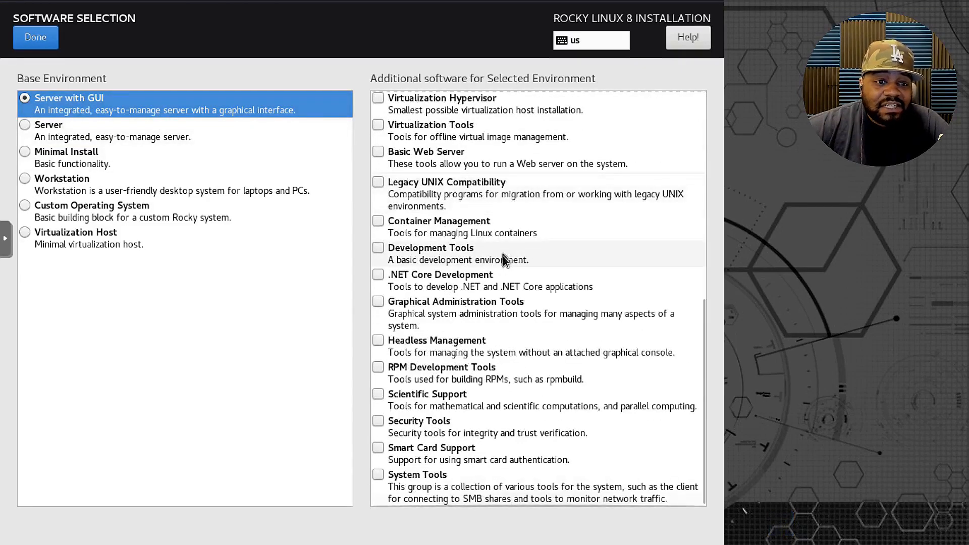
scroll(430, 476, up, 8)
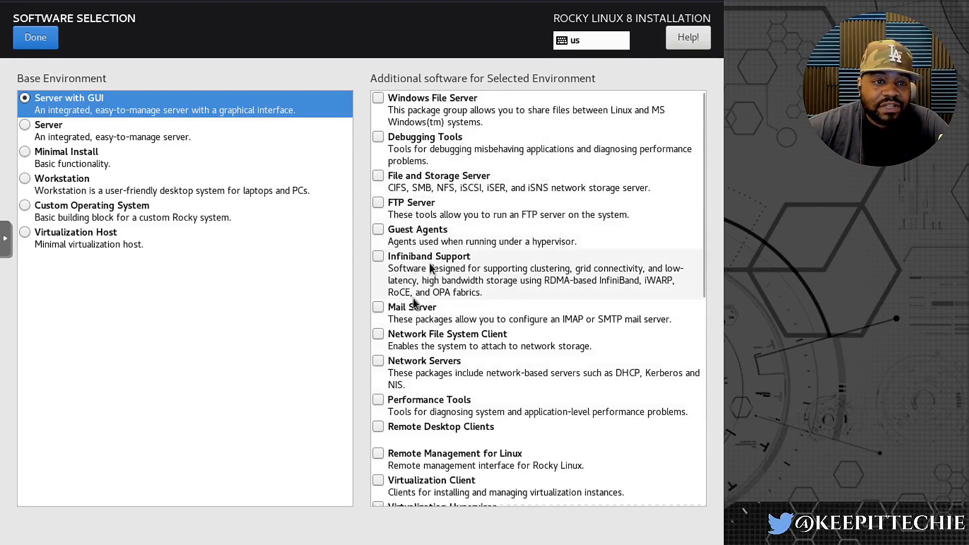
scroll(452, 307, down, 3)
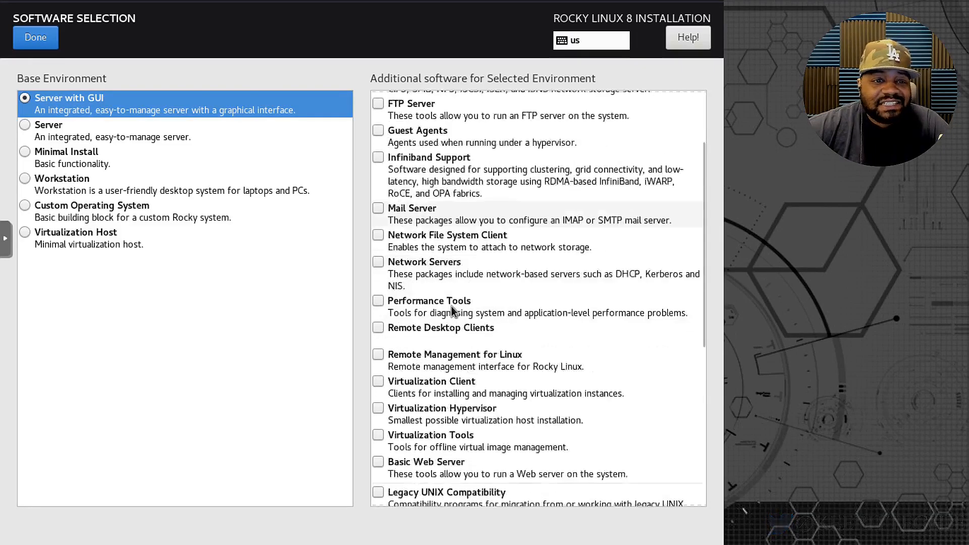
scroll(452, 309, down, 3)
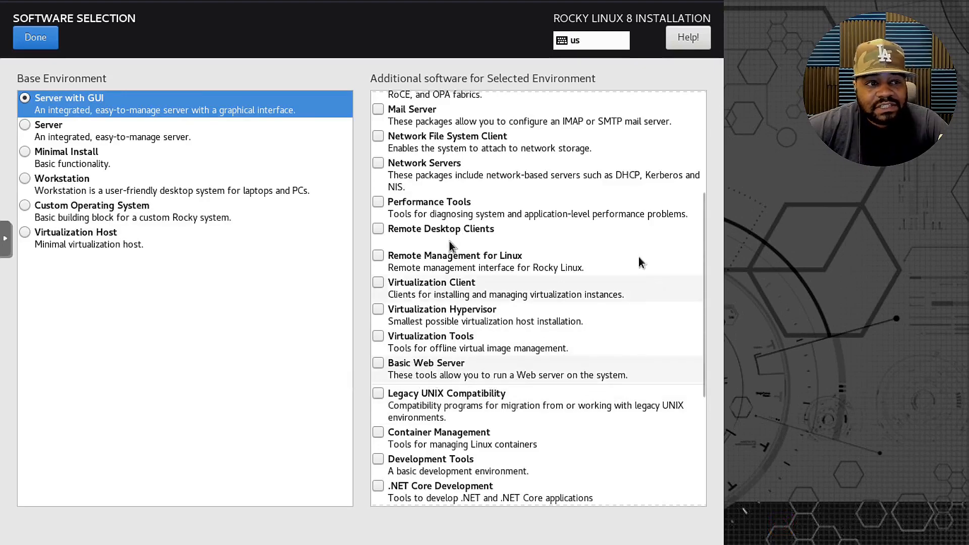
Compare the Server and Minimal Install add-ons, and confirm Server with GUI as the base environment.
click(25, 127)
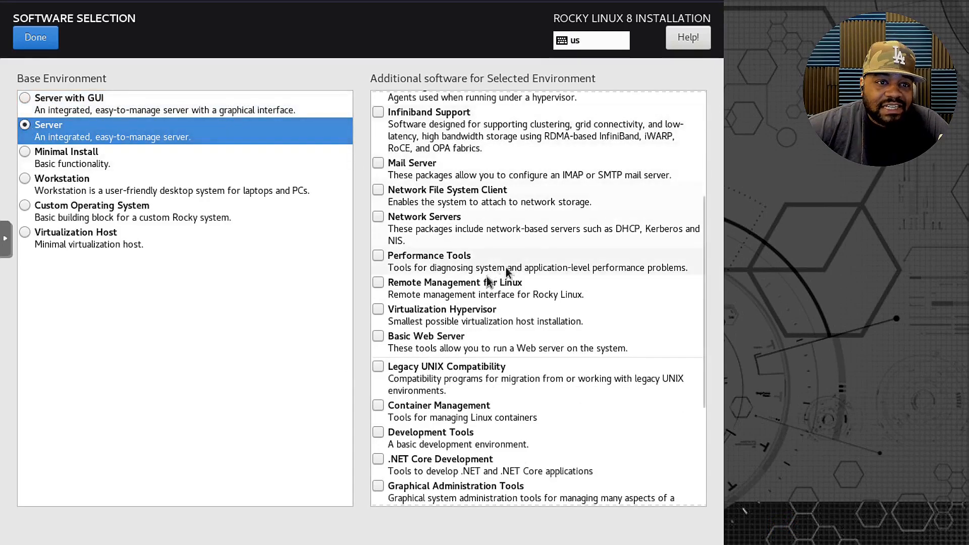
scroll(465, 271, up, 5)
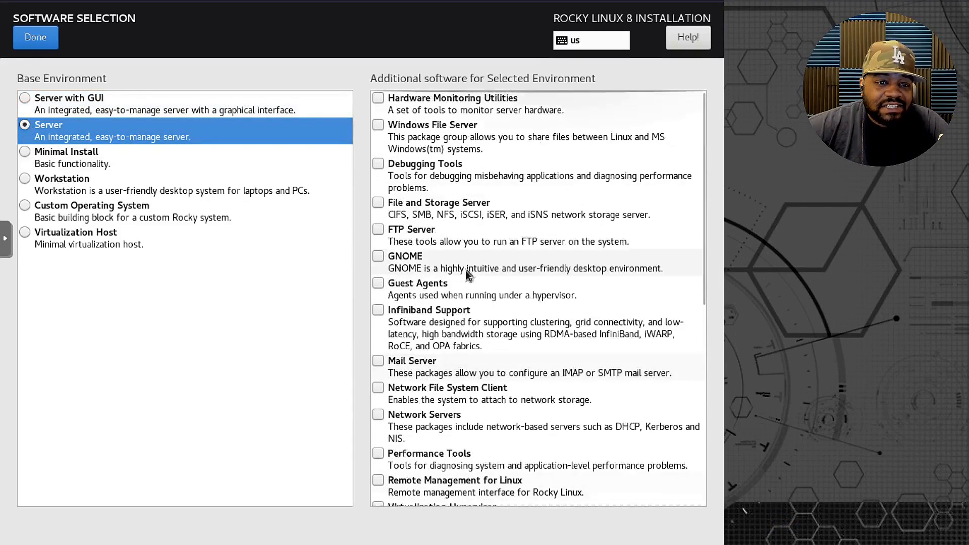
click(71, 158)
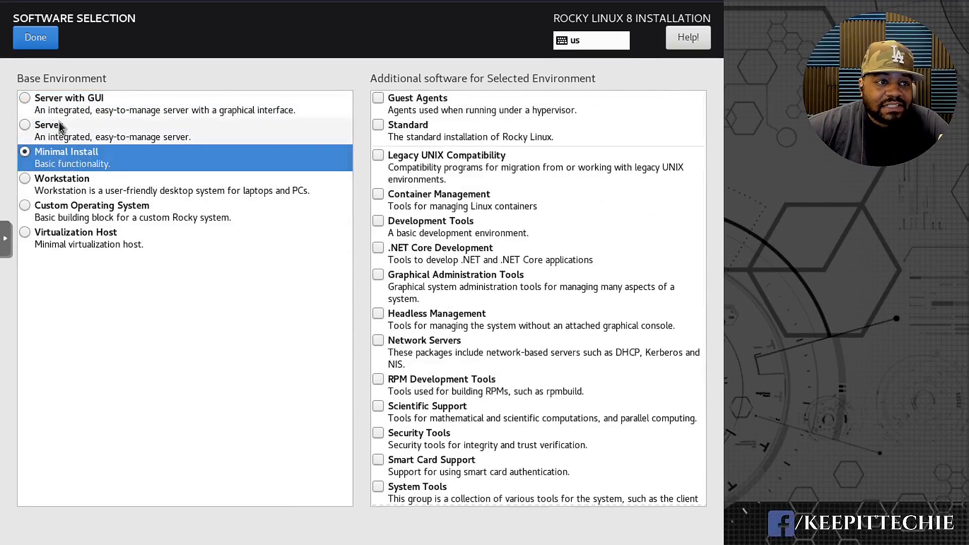
click(78, 105)
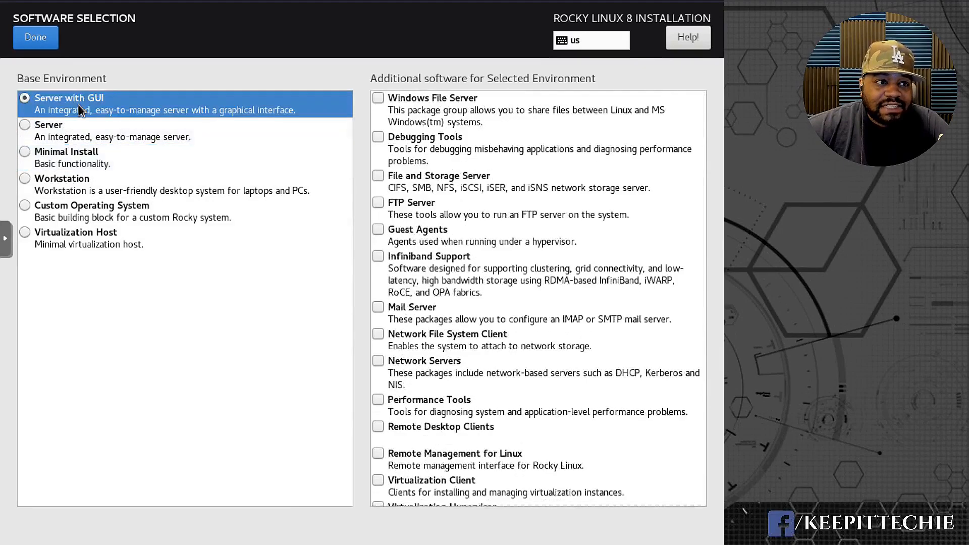
click(37, 39)
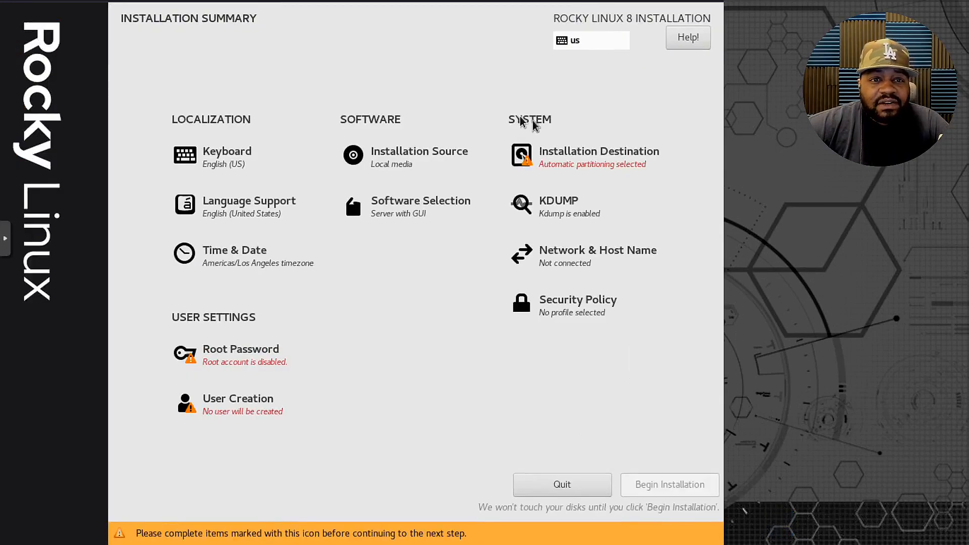
Select the 32 GiB vda disk as the installation destination and accept automatic storage configuration.
click(555, 157)
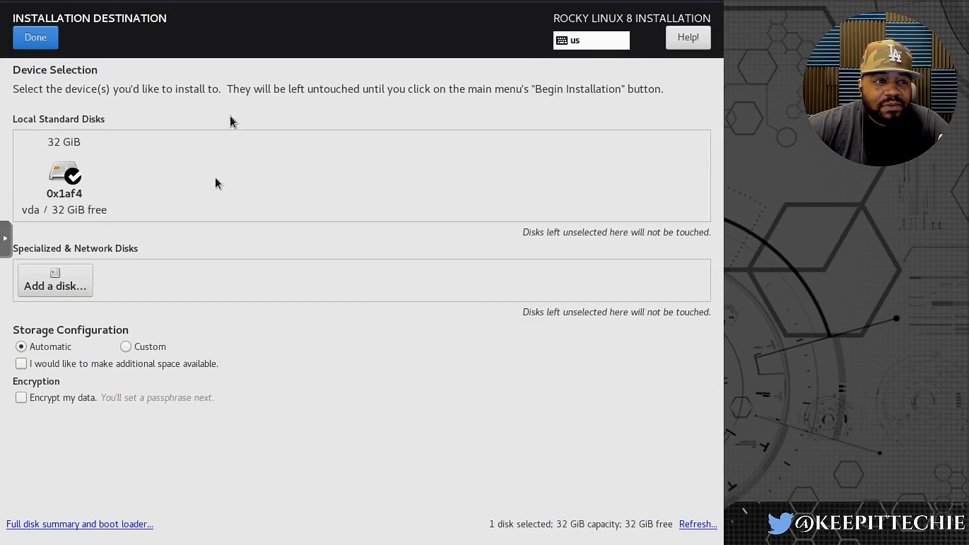
click(60, 178)
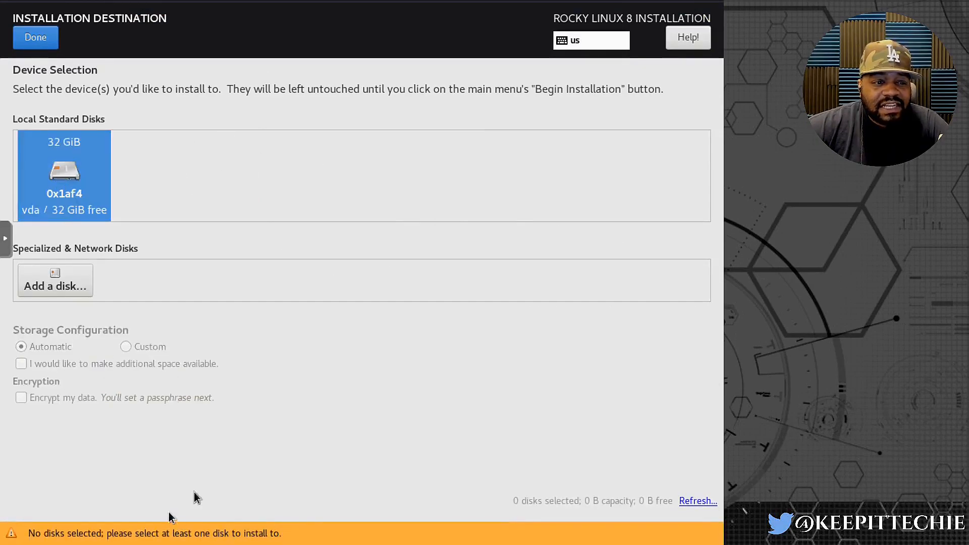
click(57, 189)
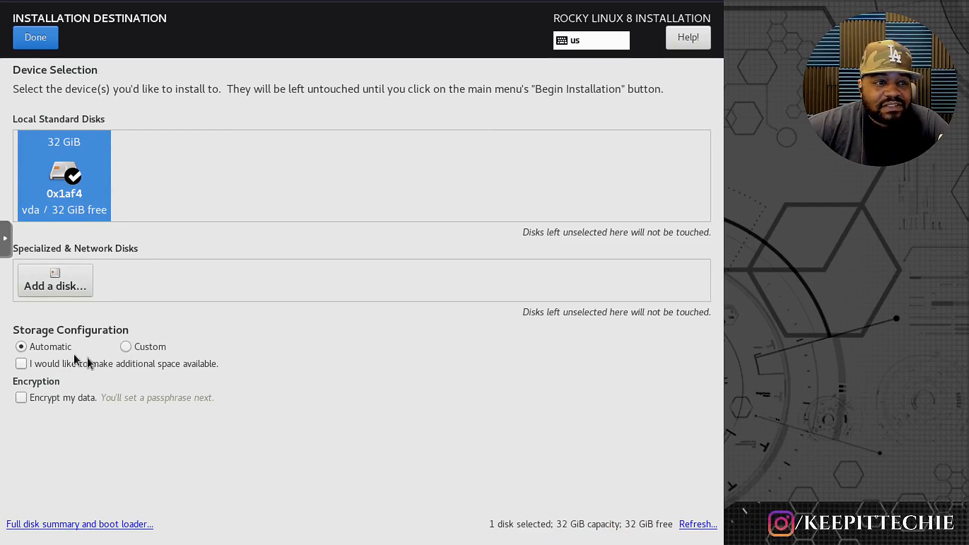
click(71, 175)
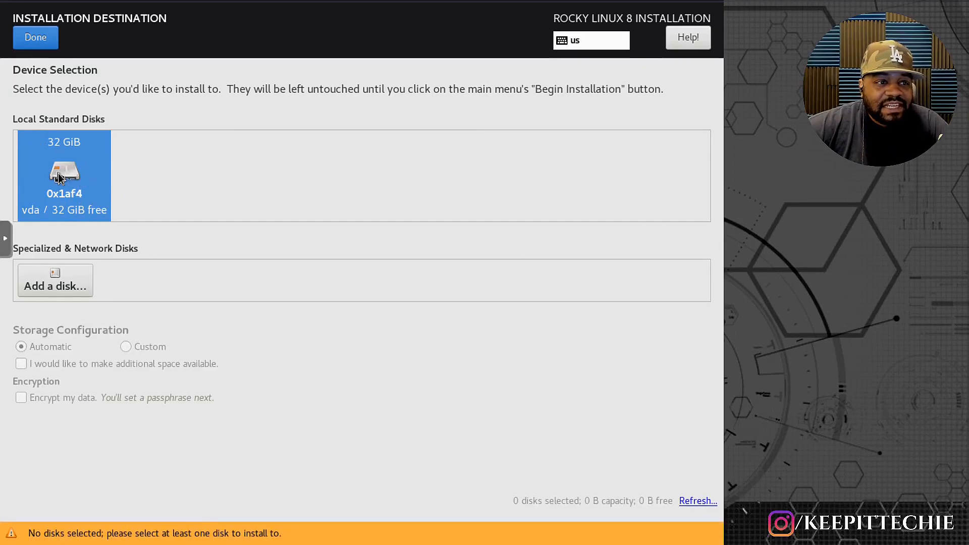
click(59, 177)
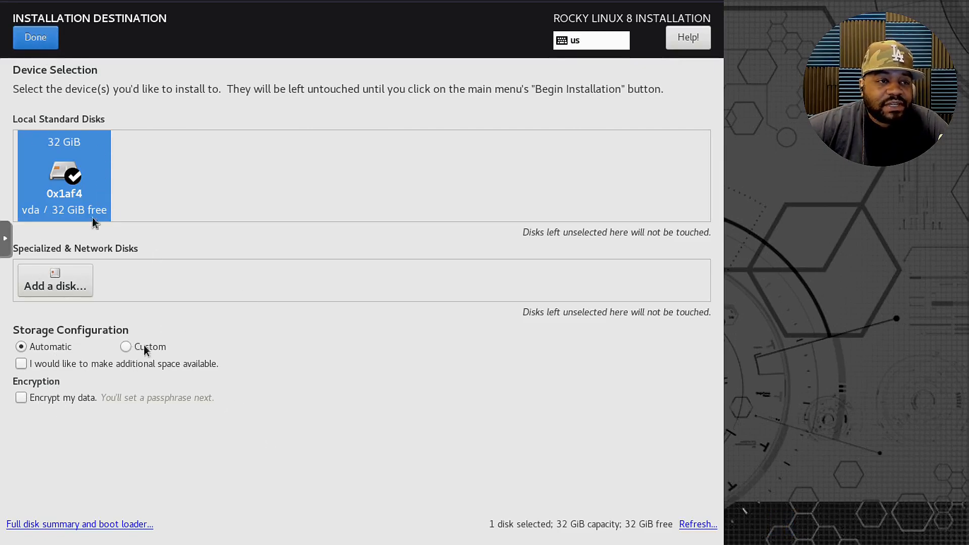
click(32, 37)
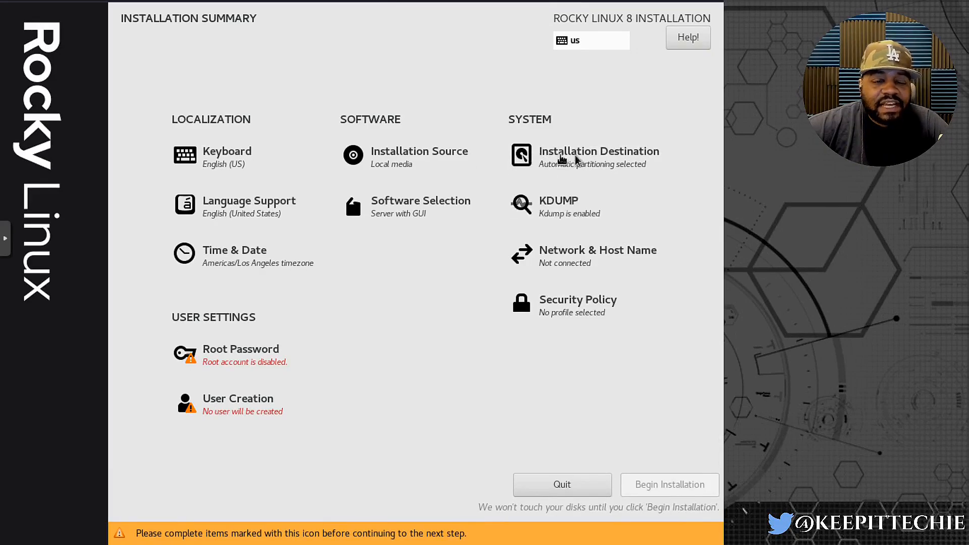
Keep Kdump enabled with automatic memory reservation and turn on the Ethernet (ens18) network connection.
click(550, 206)
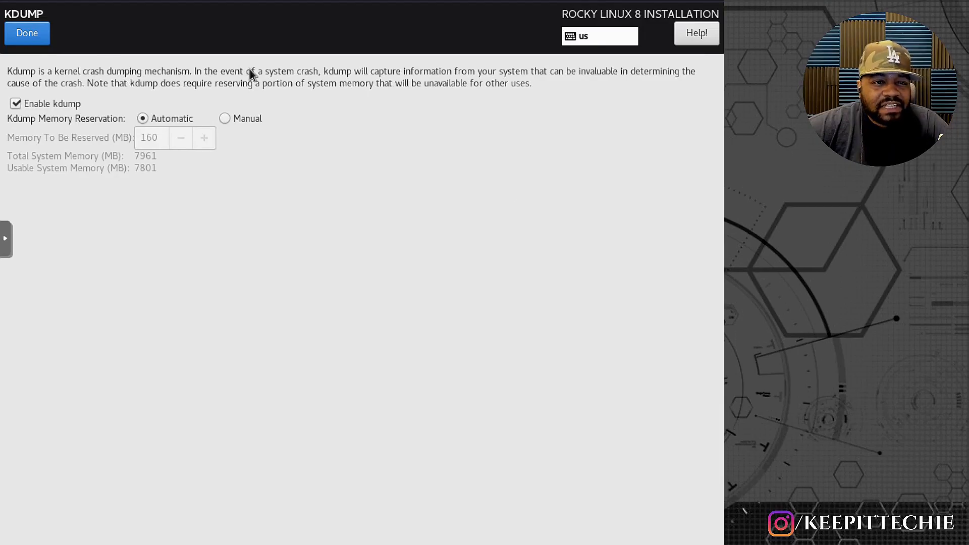
click(28, 35)
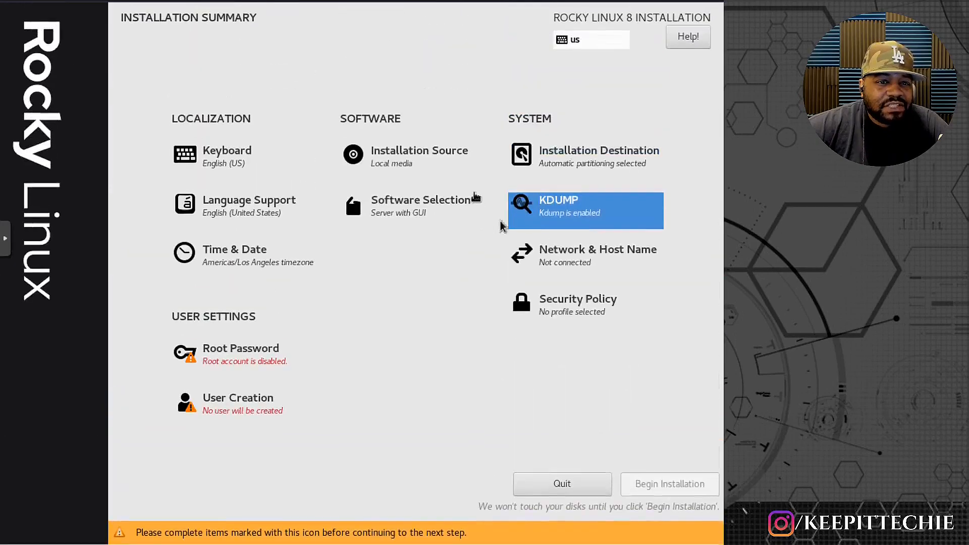
click(569, 261)
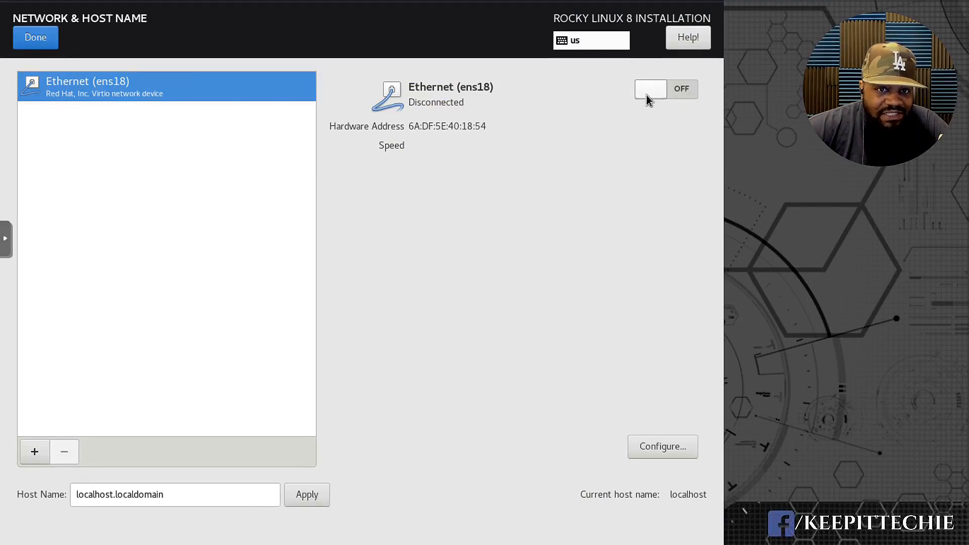
click(672, 95)
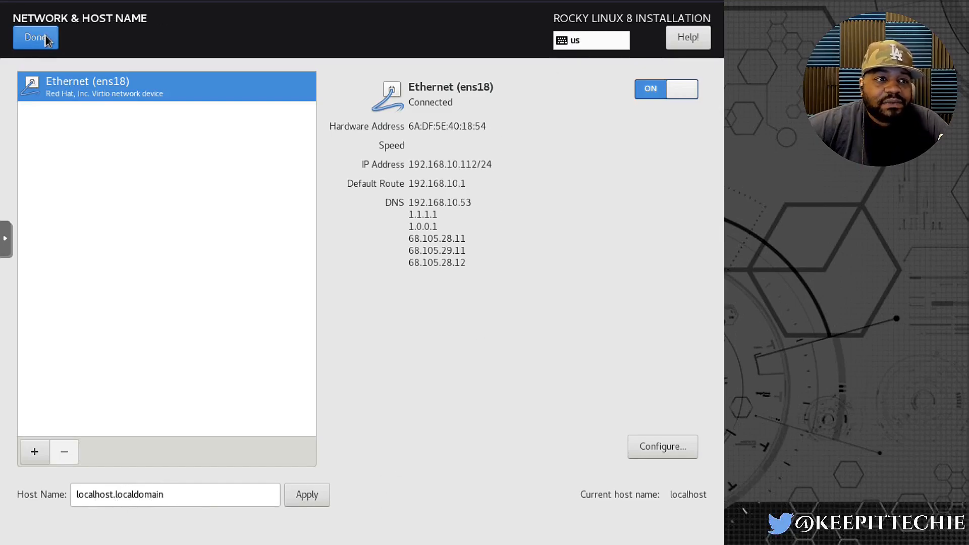
Set the host name to rocky, apply it and return to the installation summary.
click(177, 495)
drag(175, 500, 5, 486)
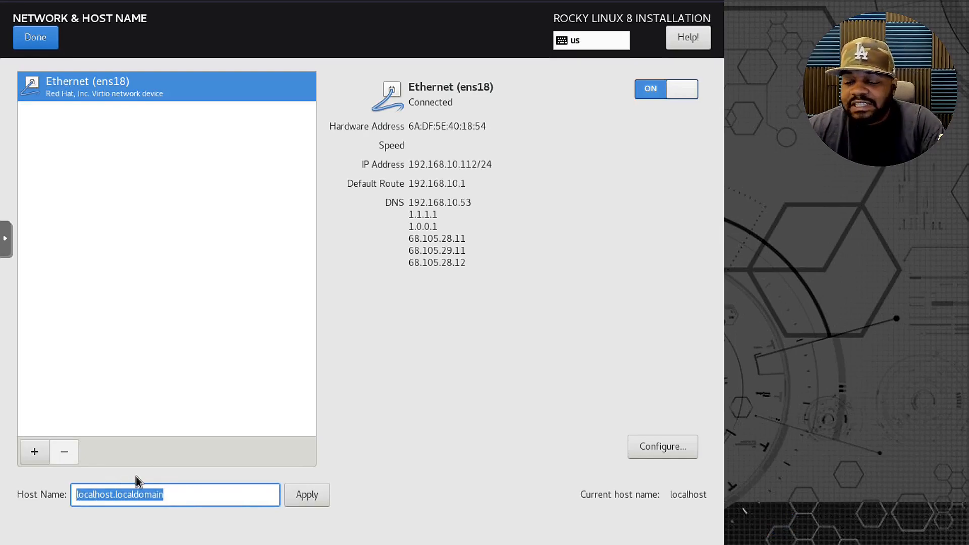
text(rocky)
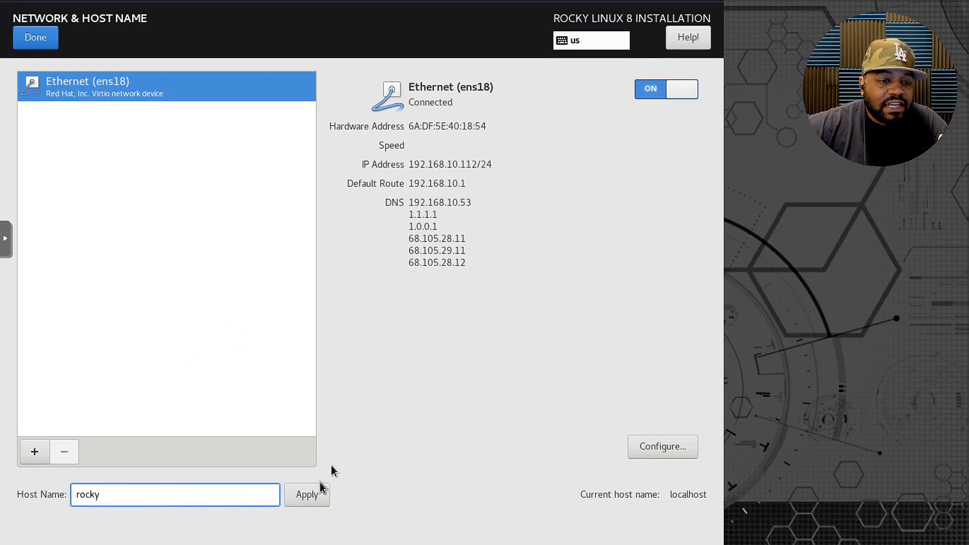
click(309, 497)
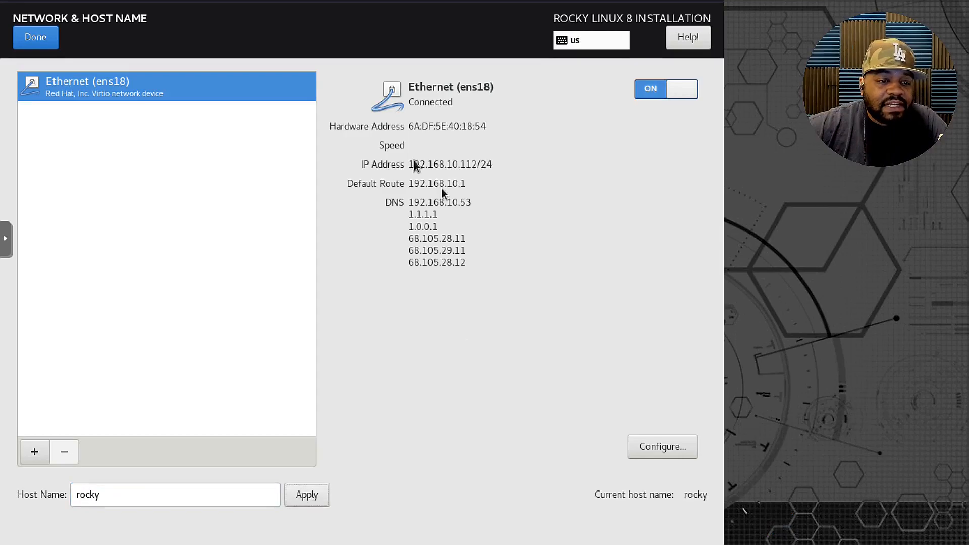
click(35, 38)
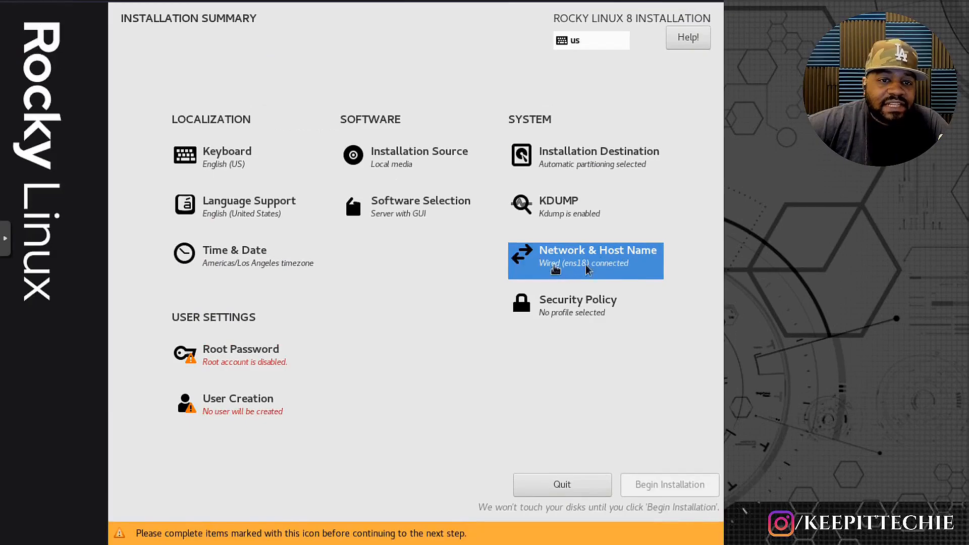
Examine the available security policy profiles, such as the ANSSI-BP-028 levels, and return to the summary without selecting one.
click(576, 304)
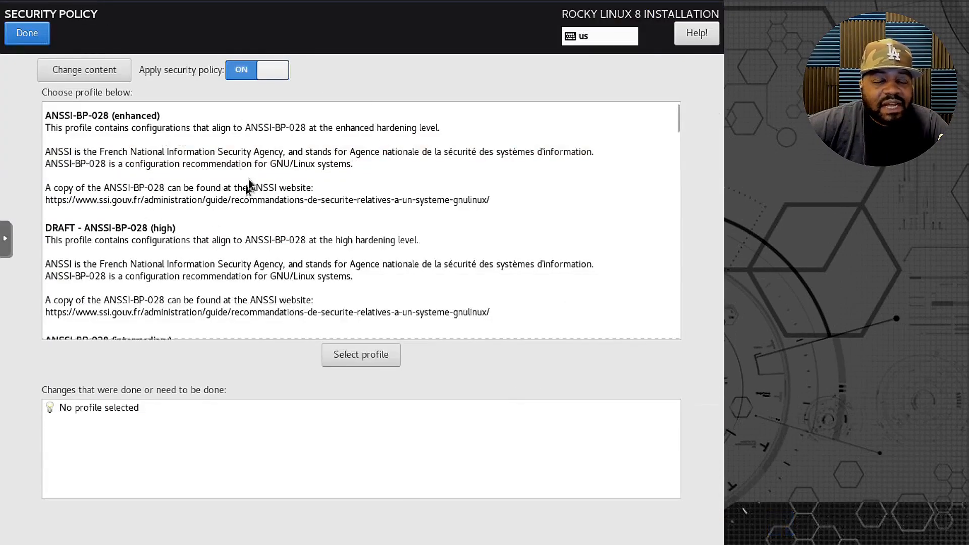
scroll(241, 224, down, 5)
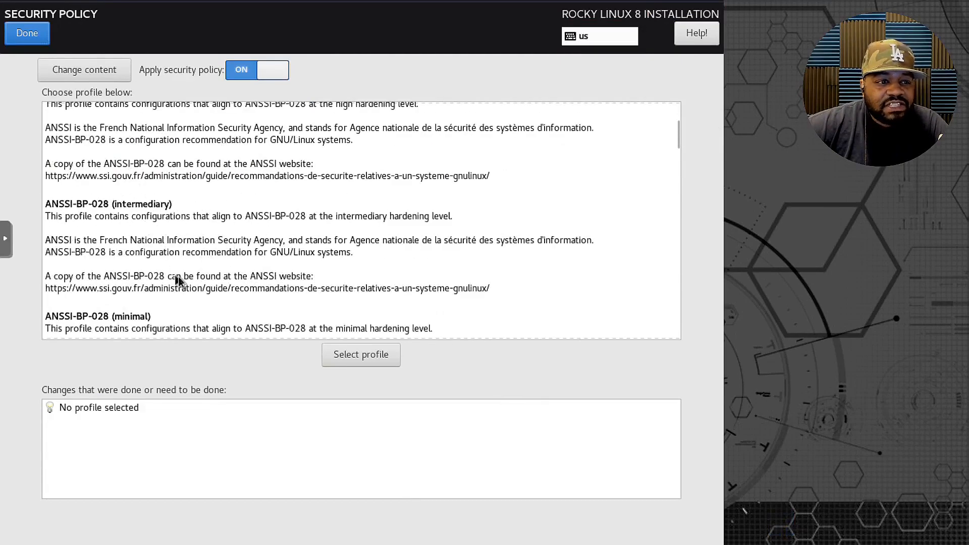
scroll(282, 259, up, 5)
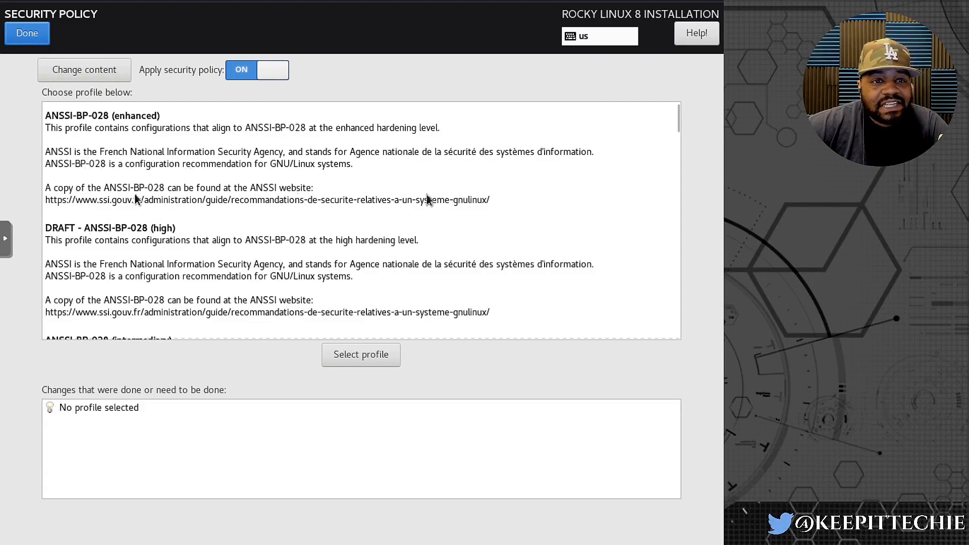
scroll(292, 231, down, 8)
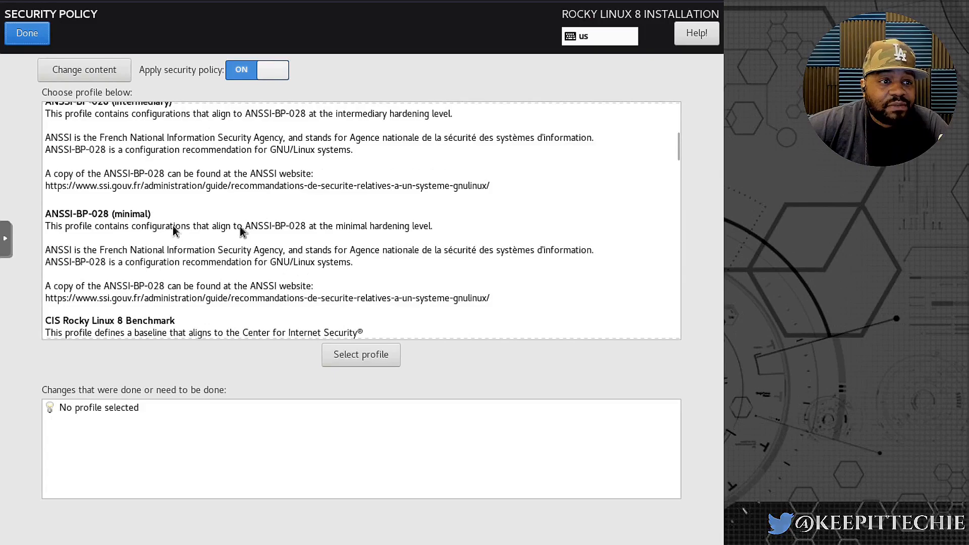
scroll(242, 228, up, 8)
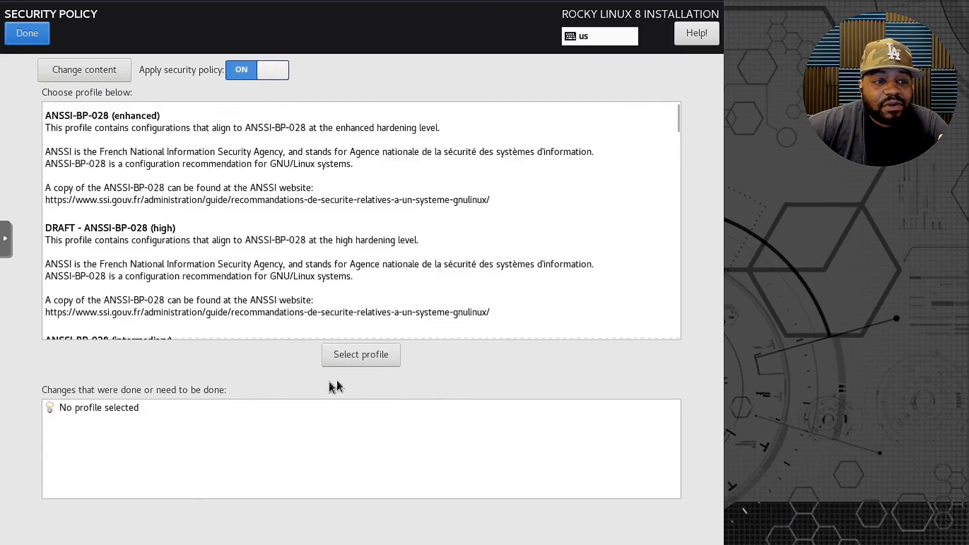
click(27, 33)
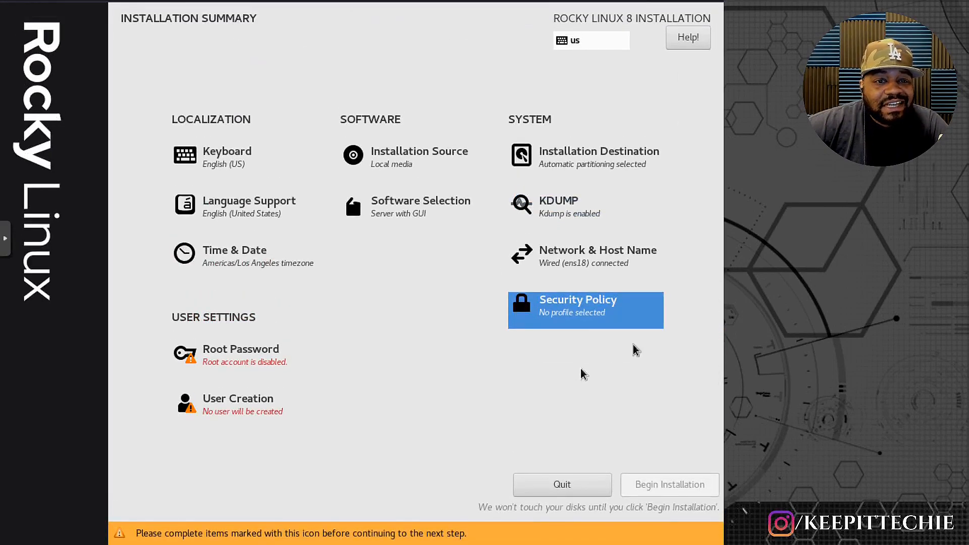
Set and confirm the root account's password, then return to the installation summary.
click(222, 365)
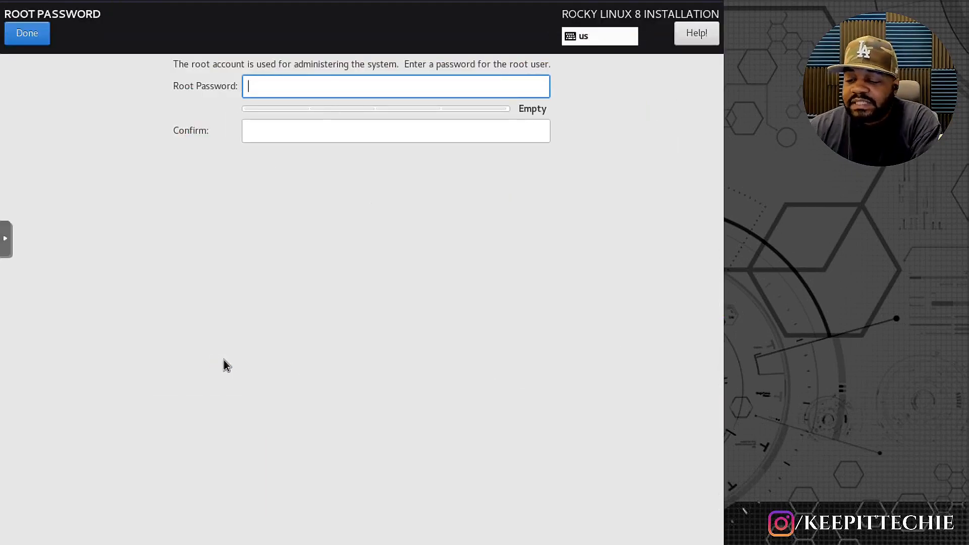
text(******)
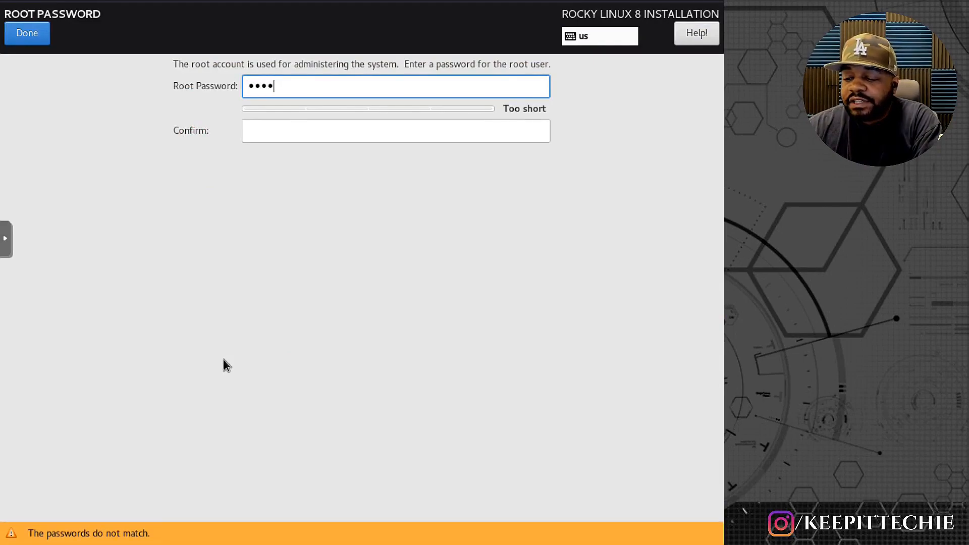
text(***)
key(Tab)
text(*****)
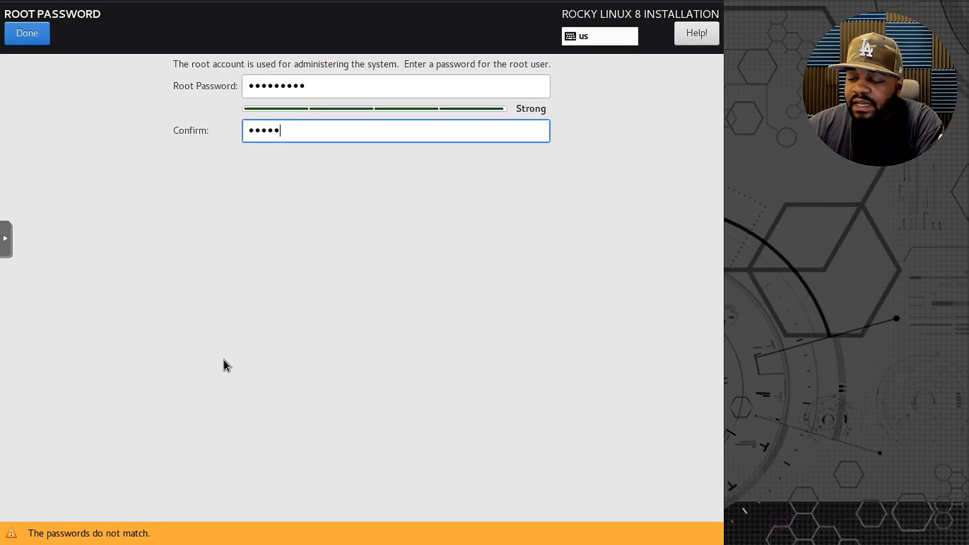
text(****)
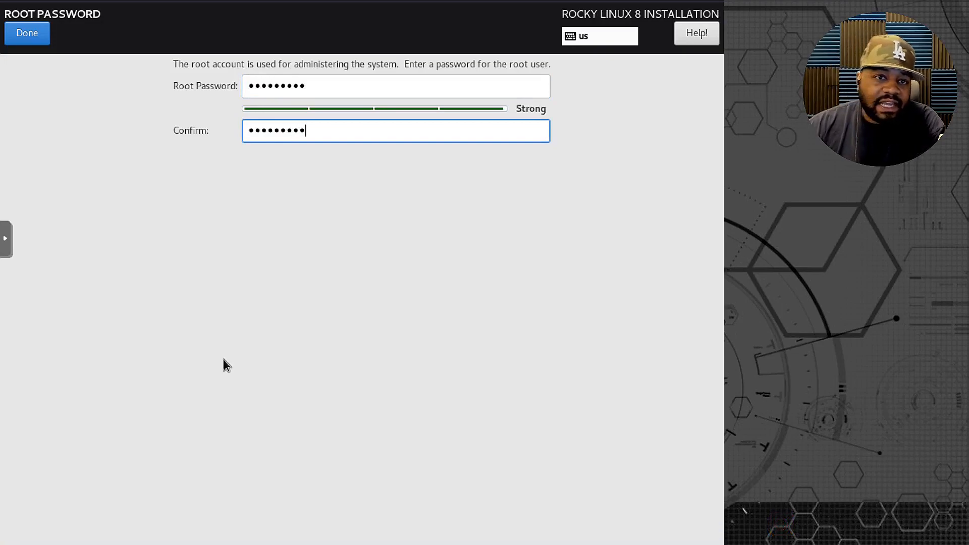
click(28, 33)
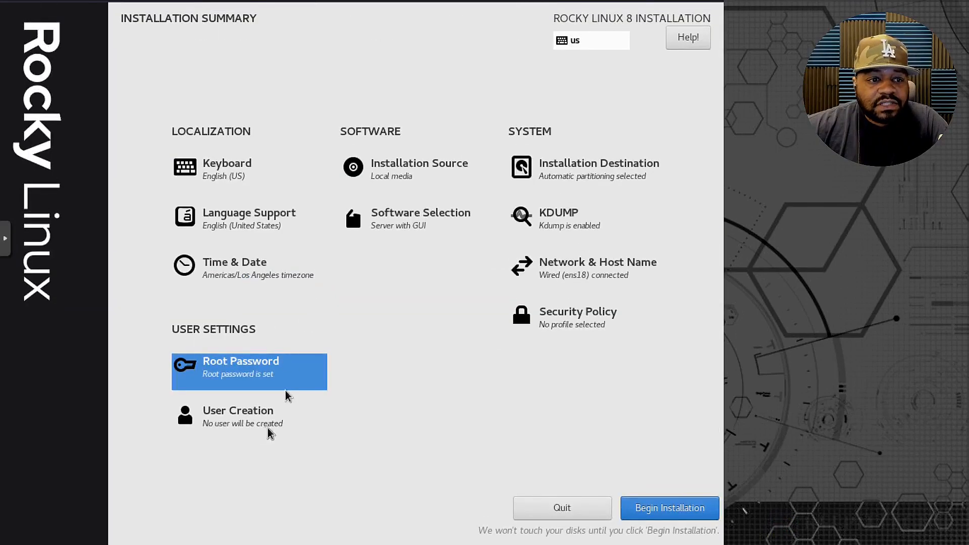
Start a new user account by entering the user's name and make this user an administrator.
click(270, 419)
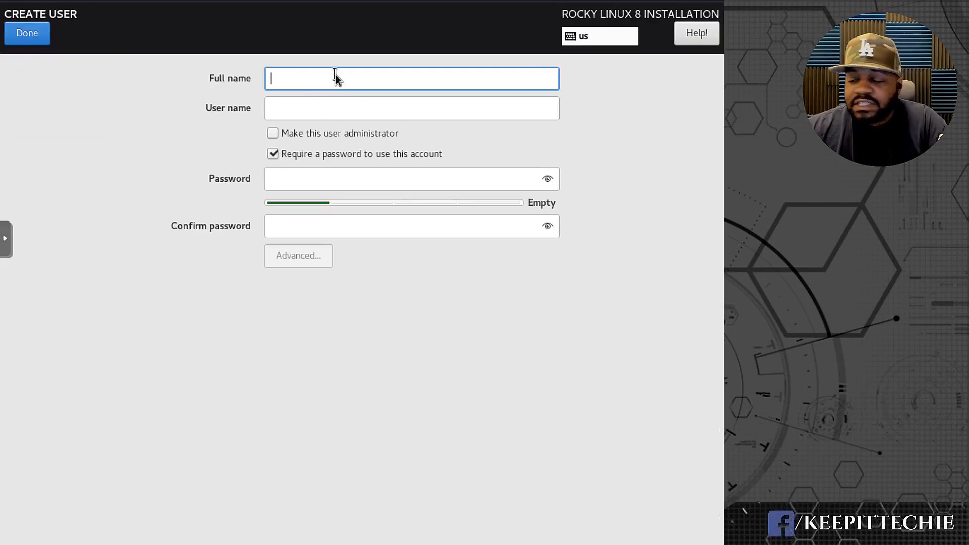
text(josdh)
key(BackSpace)
key(BackSpace)
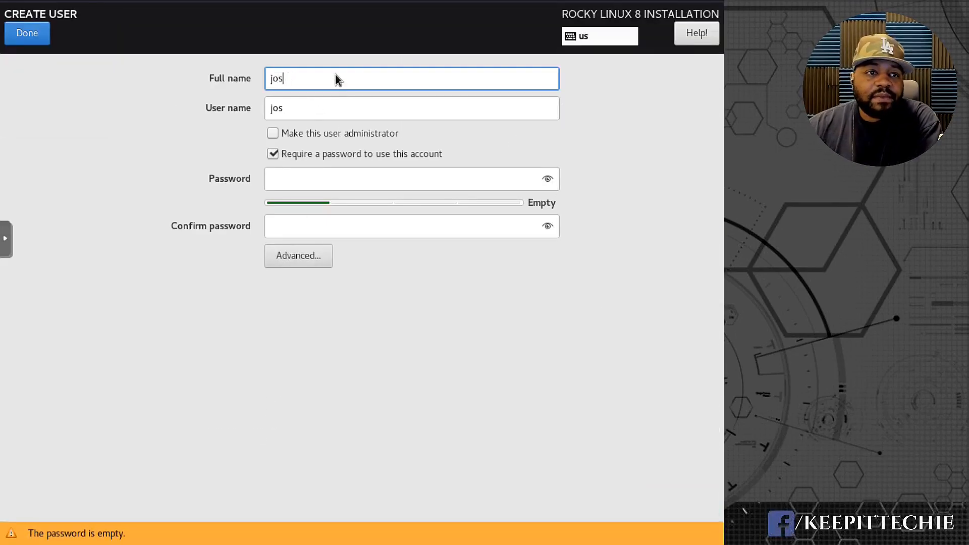
text(sh)
key(BackSpace)
key(BackSpace)
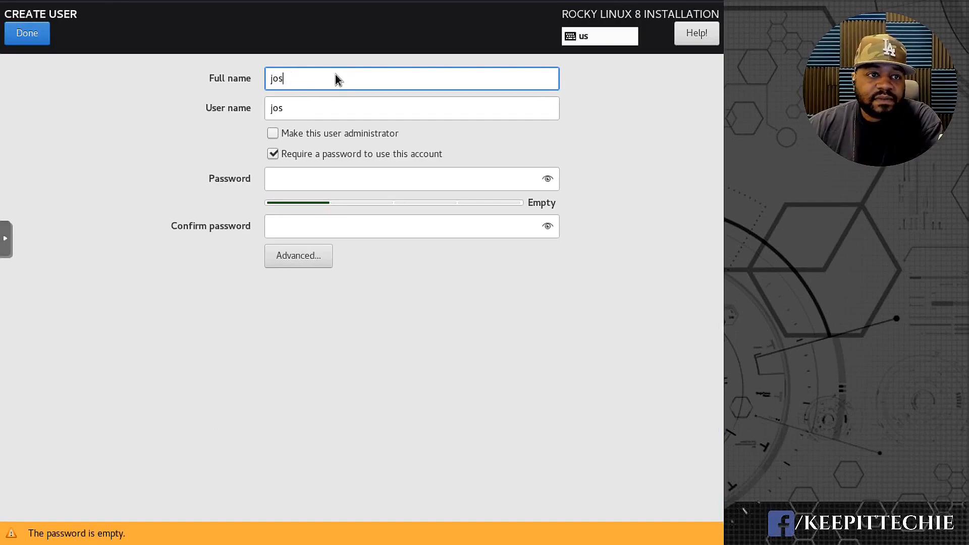
text(h)
key(Tab)
click(274, 129)
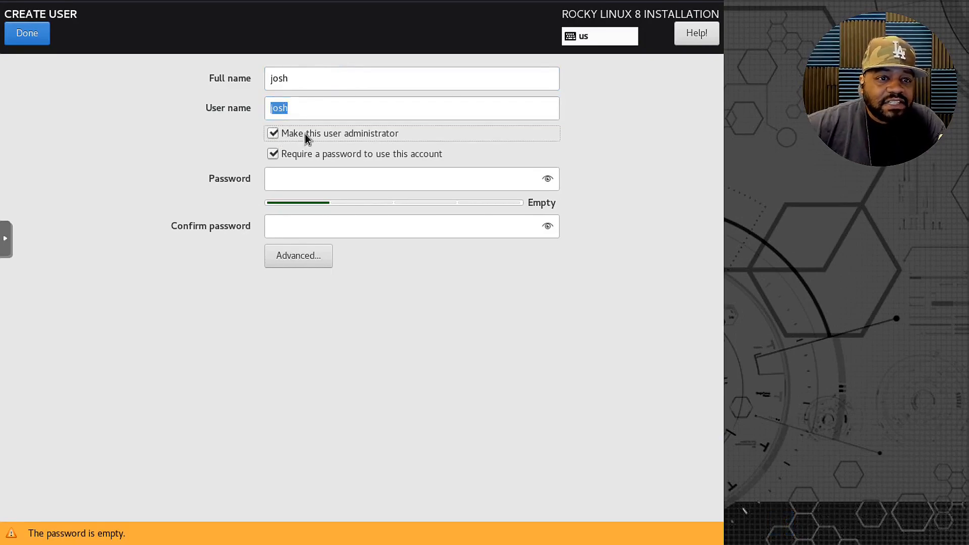
Enter and confirm the new user account's password.
click(343, 177)
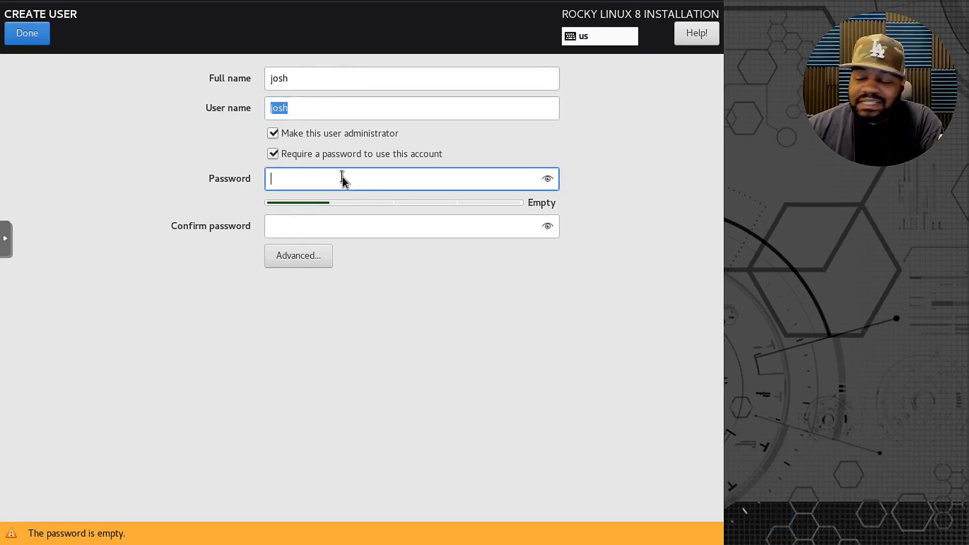
text(password1)
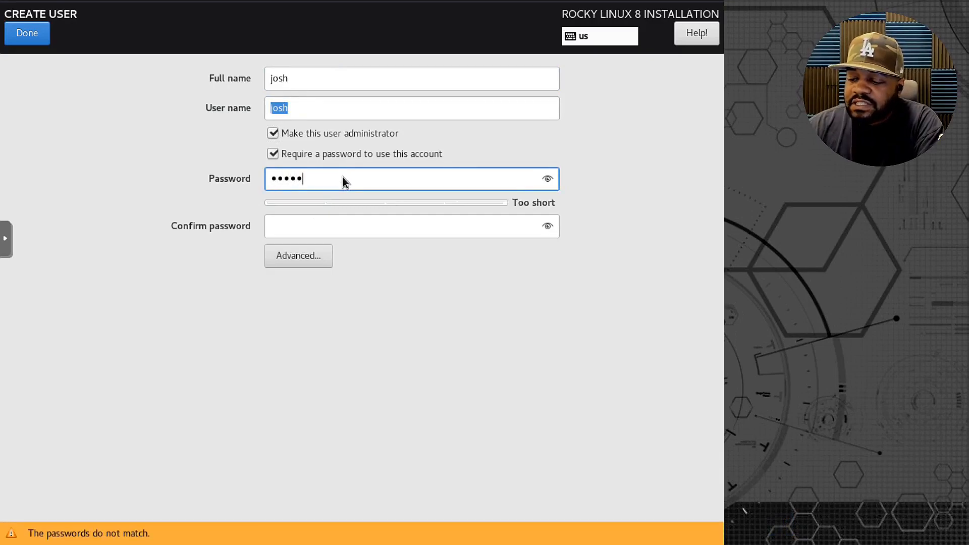
key(Tab)
text(password1)
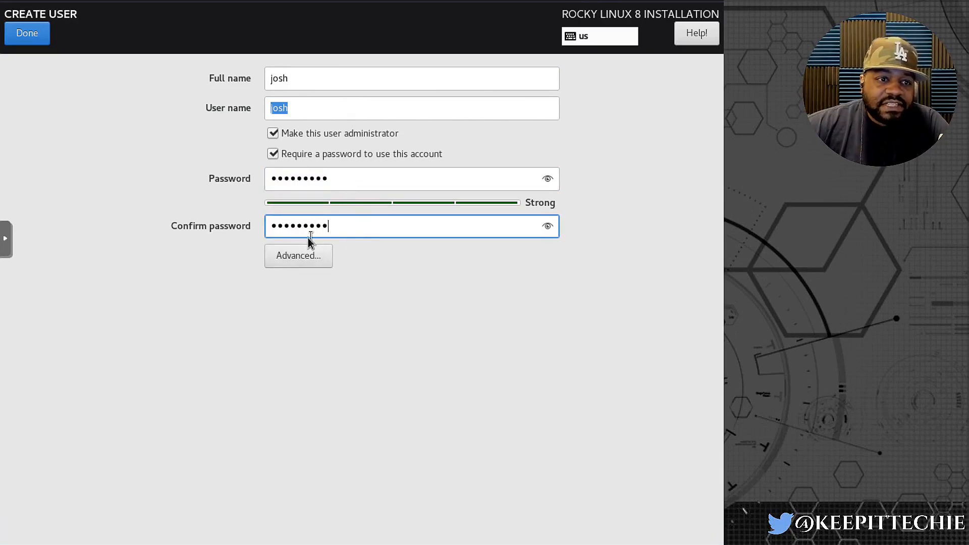
Check the user's advanced configuration without changing it, then save the account and return to the installation summary.
click(311, 257)
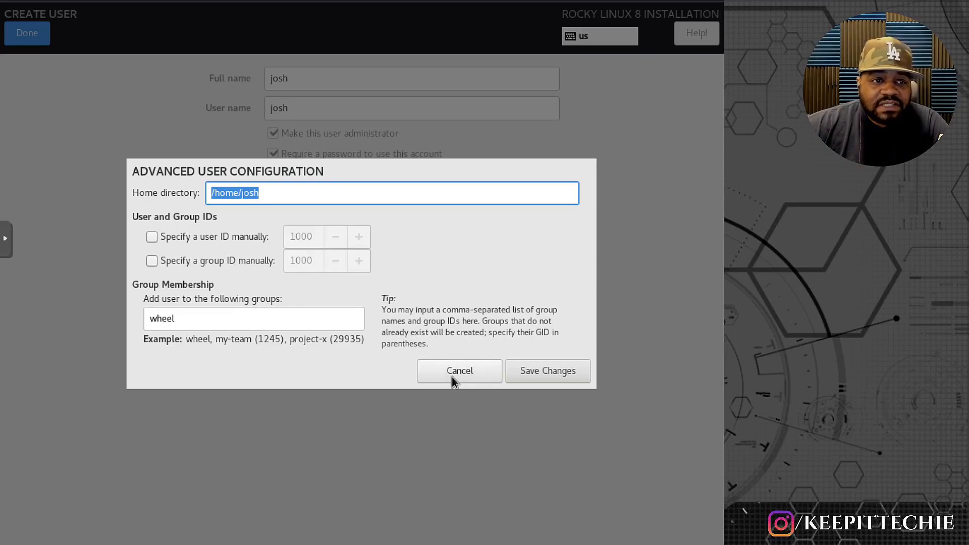
click(438, 368)
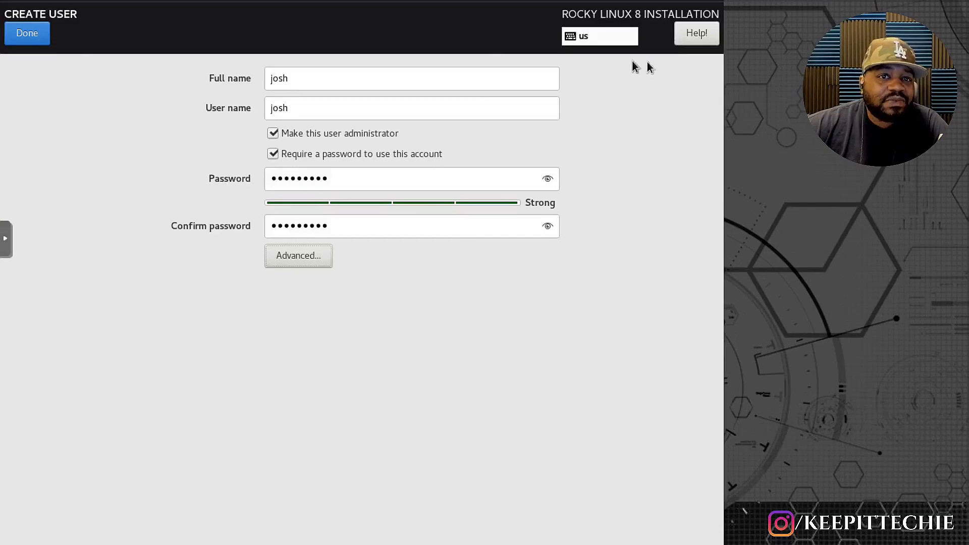
click(26, 35)
click(27, 35)
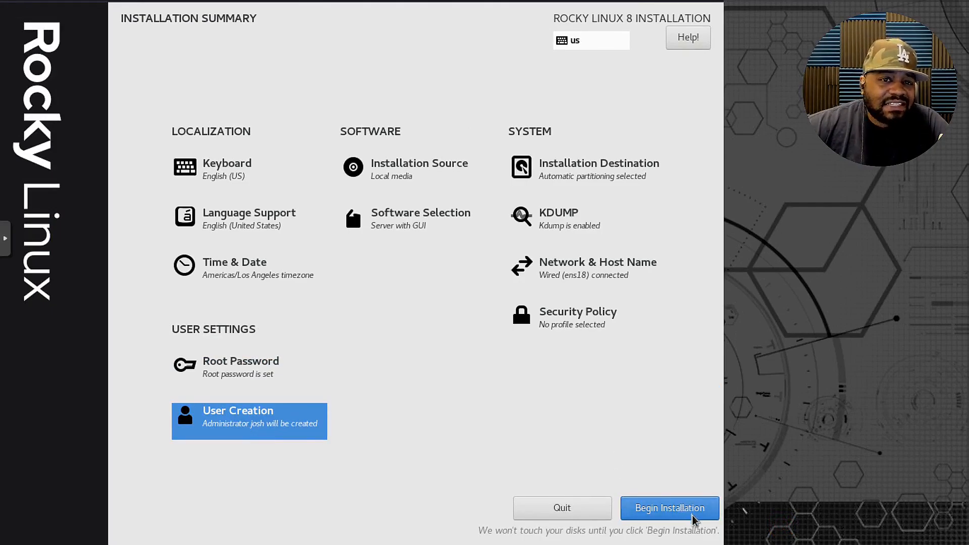
Begin the Rocky Linux installation and reboot the system once it completes.
click(677, 512)
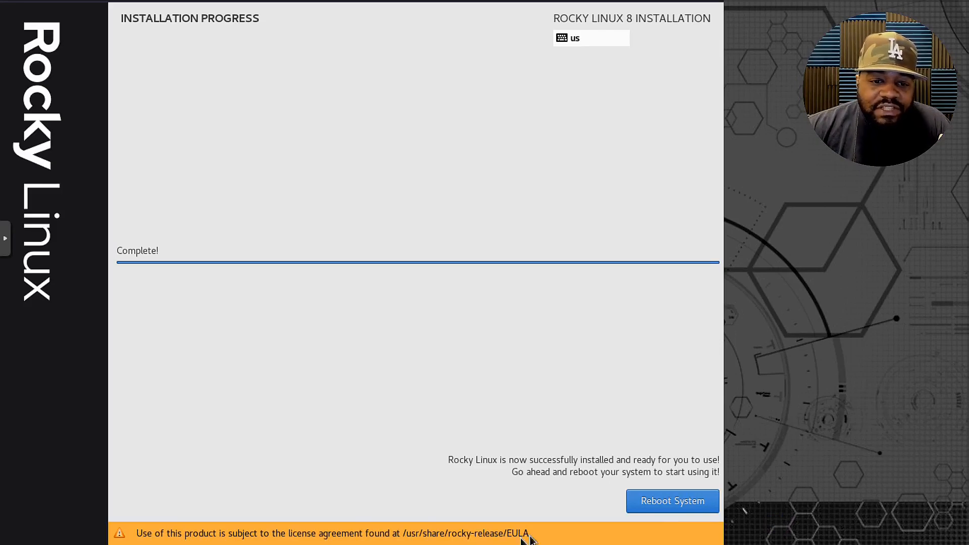
click(677, 503)
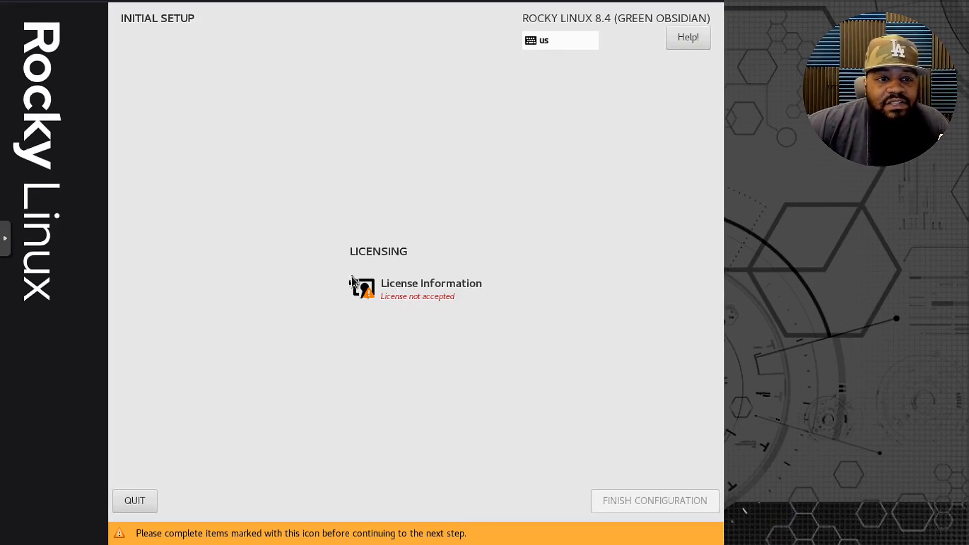
Accept the Rocky Linux license agreement in the initial setup.
click(391, 285)
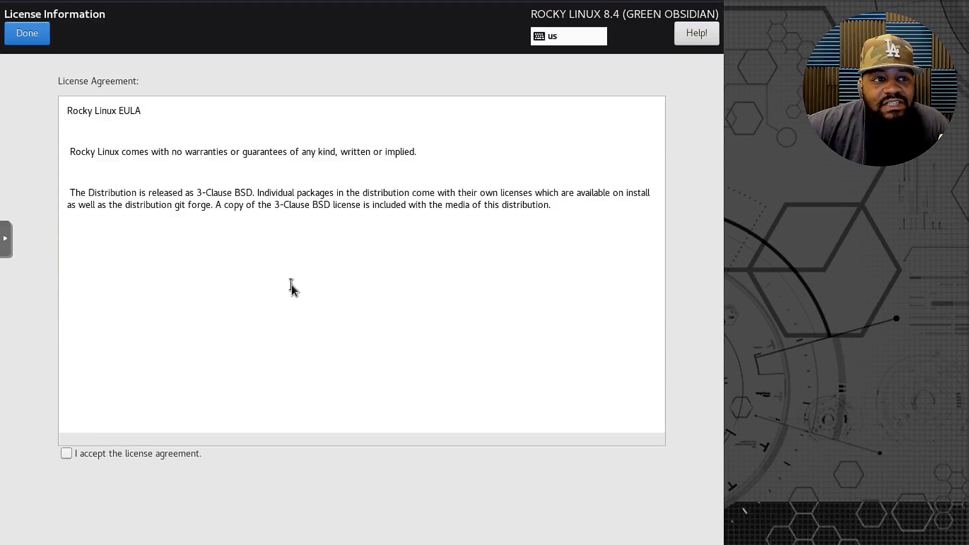
click(66, 454)
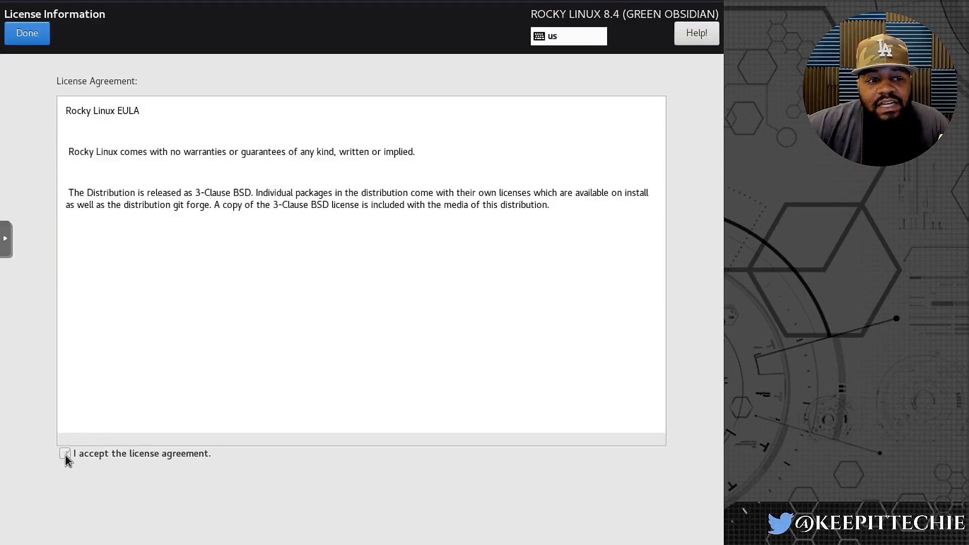
click(22, 36)
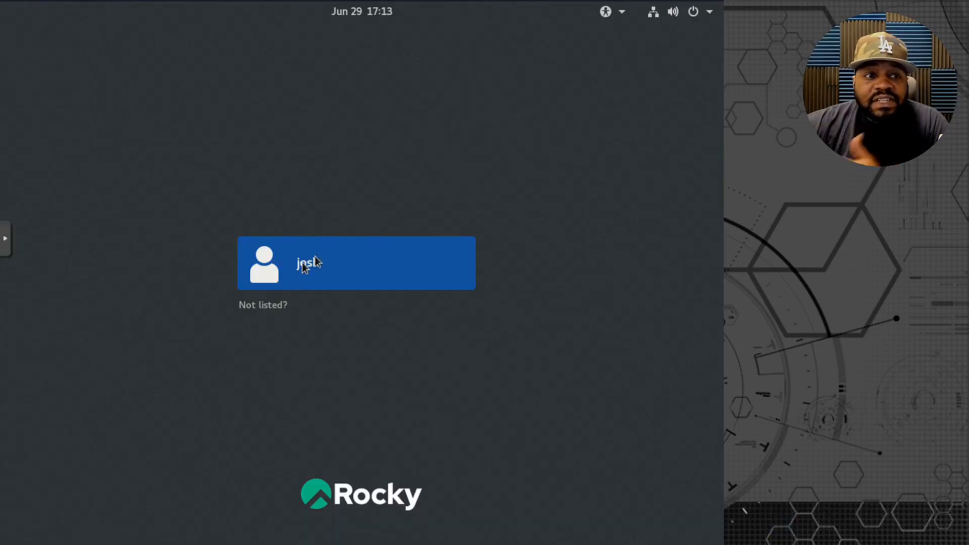
Sign in to the newly created user account with its password.
click(315, 261)
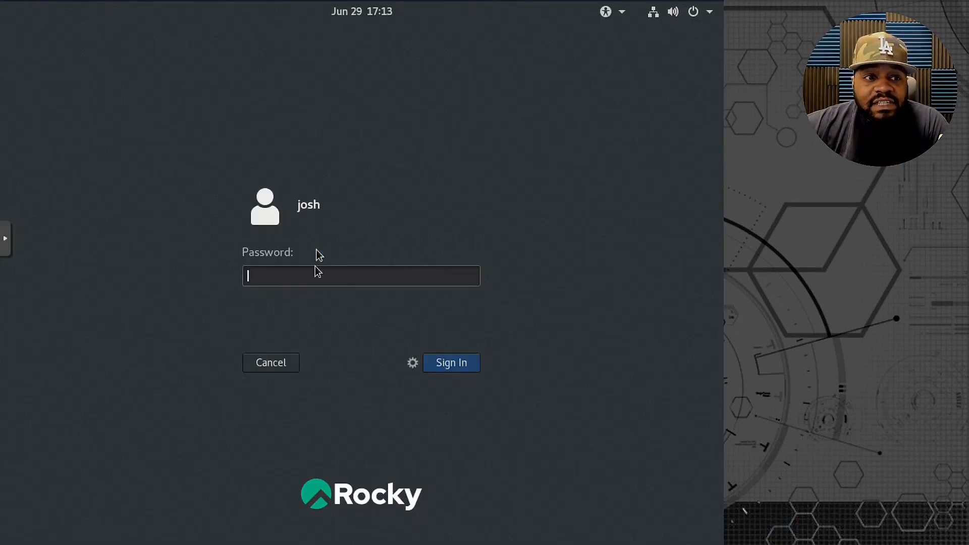
text(•••••••)
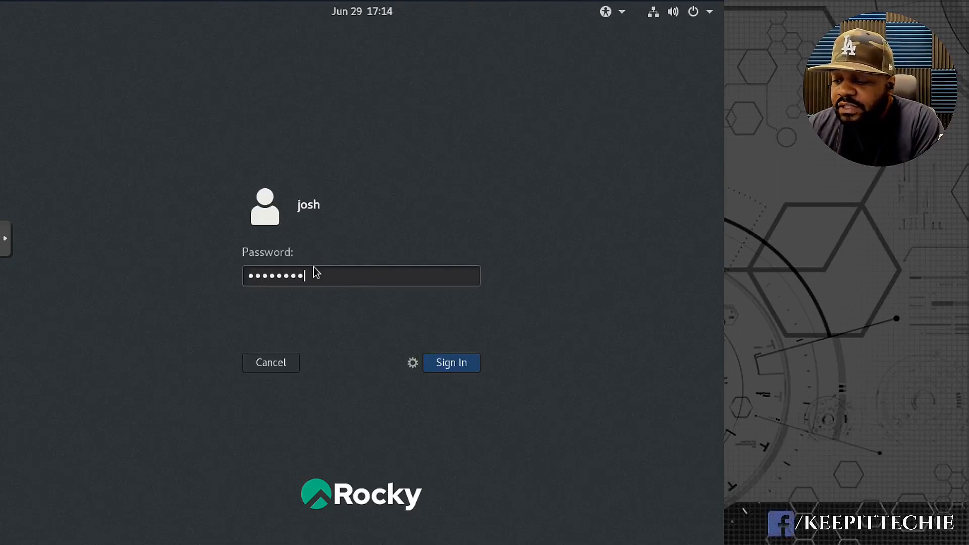
text(••)
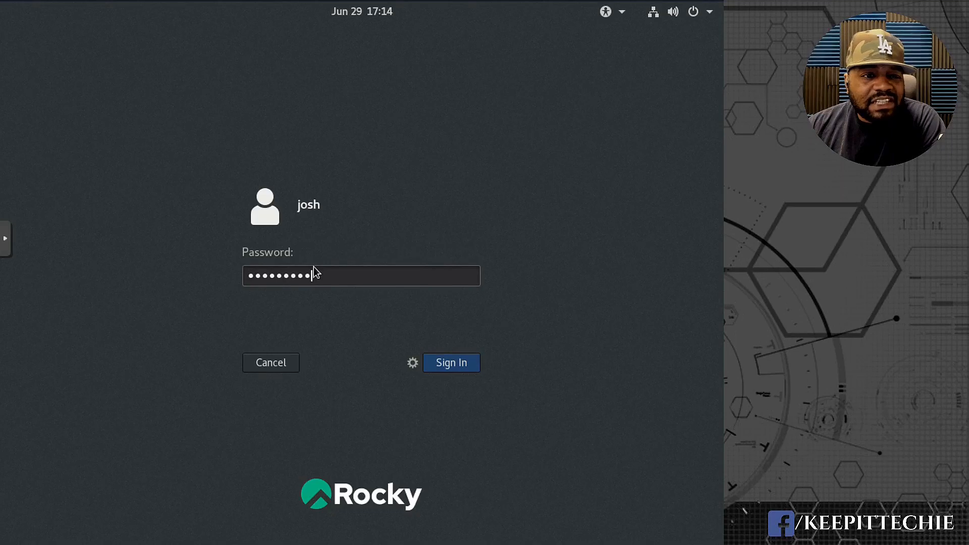
key(Return)
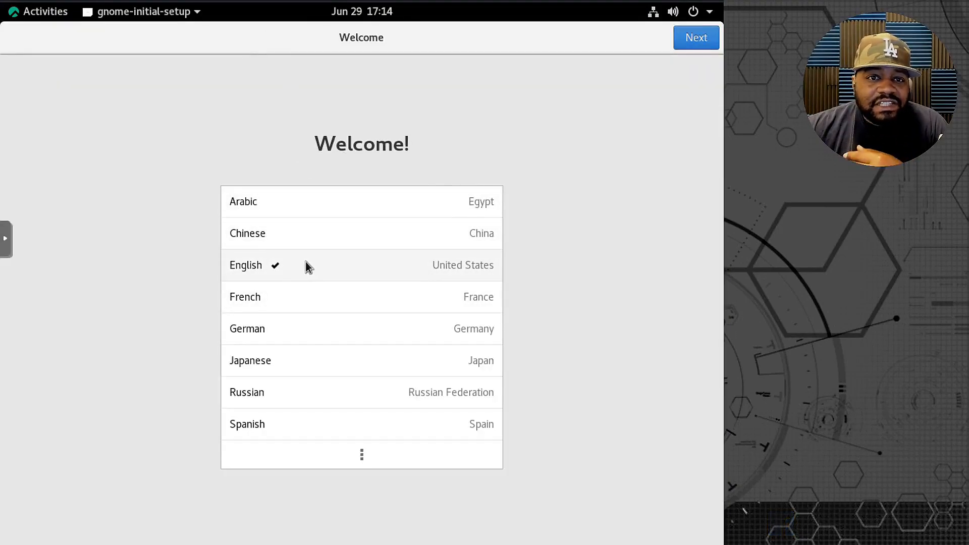
Complete the welcome setup with English, the English (US) keyboard layout, Location Services off and online accounts skipped.
click(709, 41)
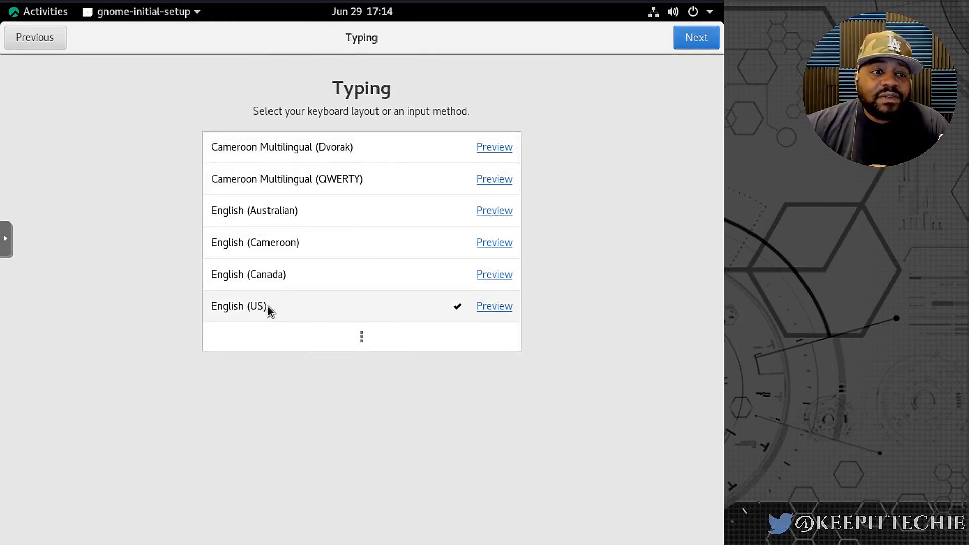
click(704, 39)
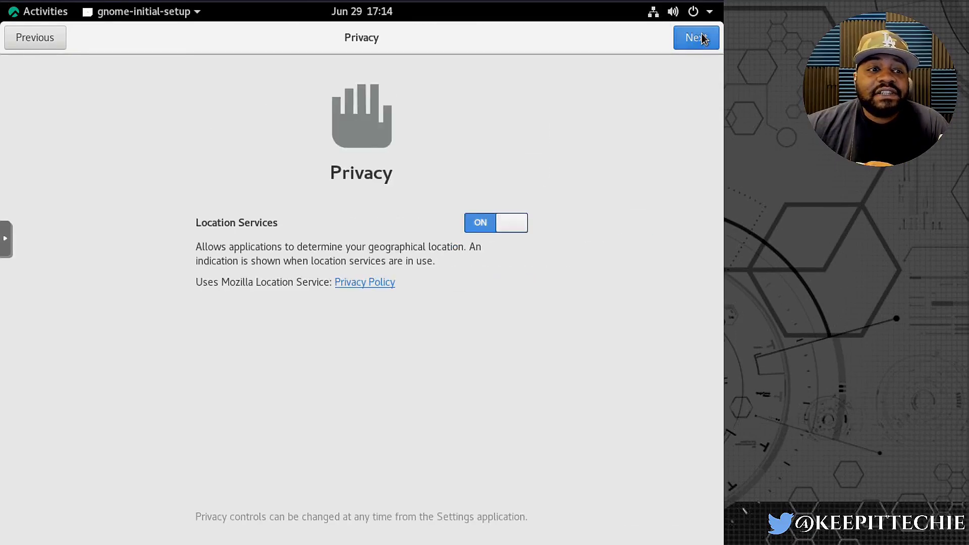
click(487, 227)
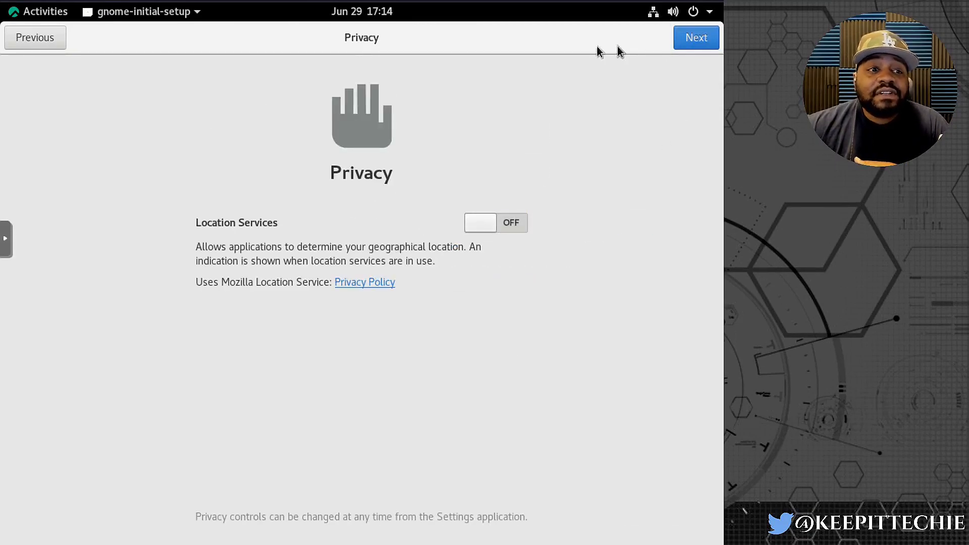
click(707, 38)
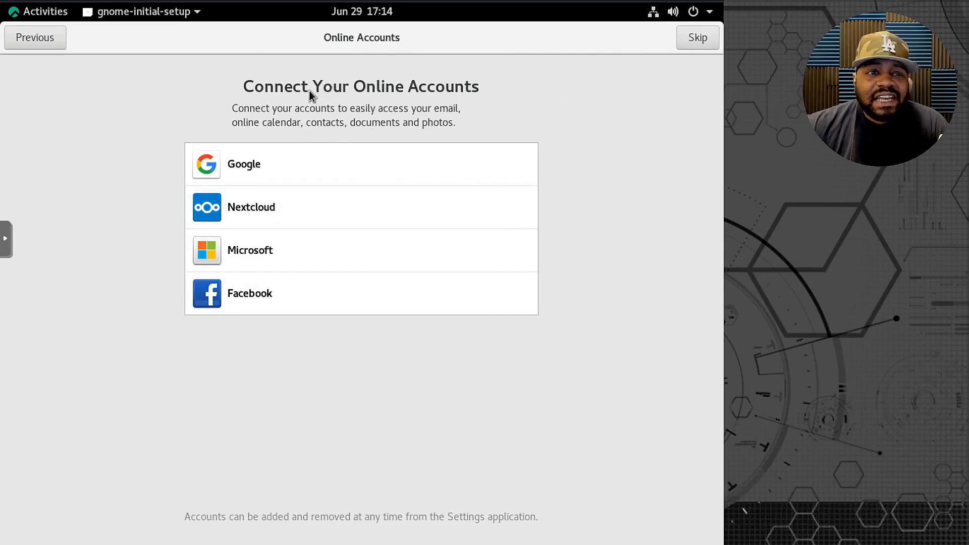
click(700, 41)
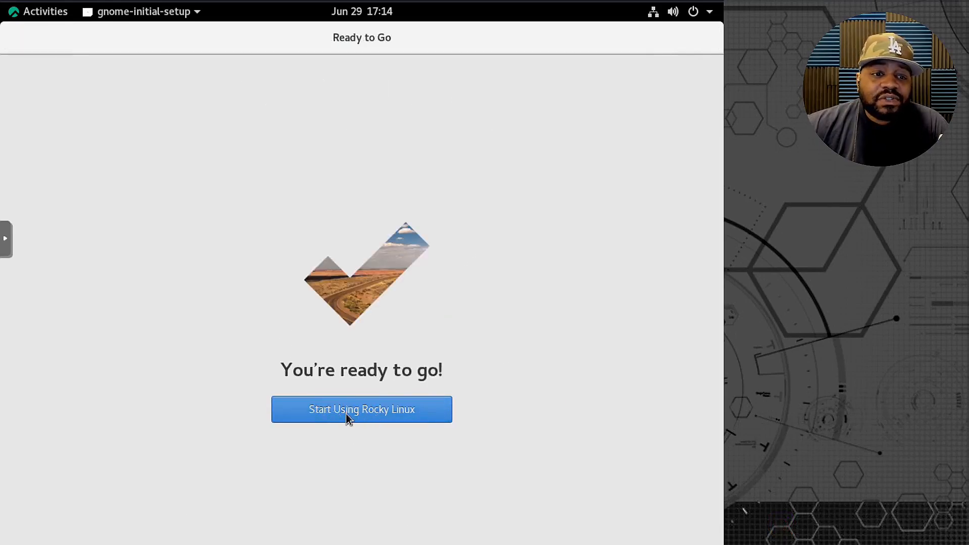
click(380, 408)
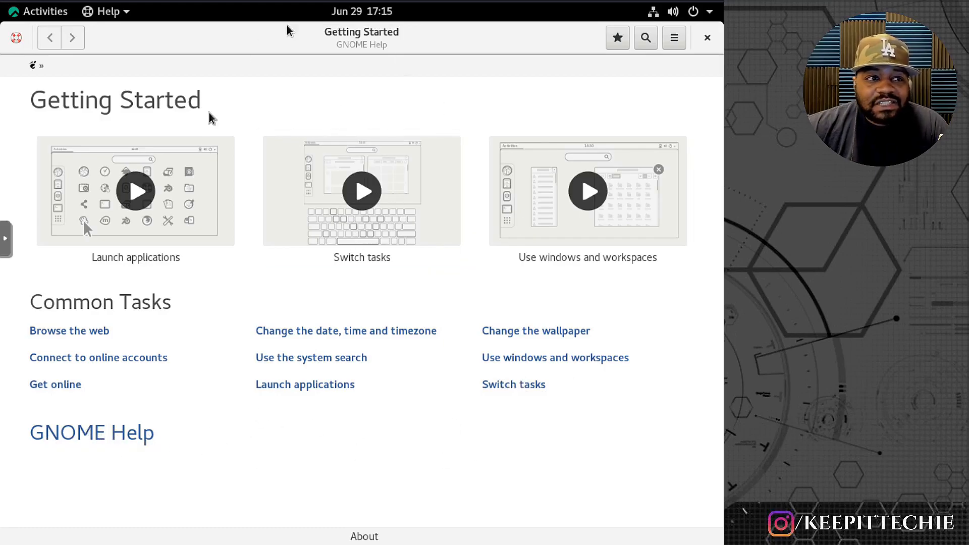
View the license information of the Getting Started help, collapse it and close the help window.
click(358, 536)
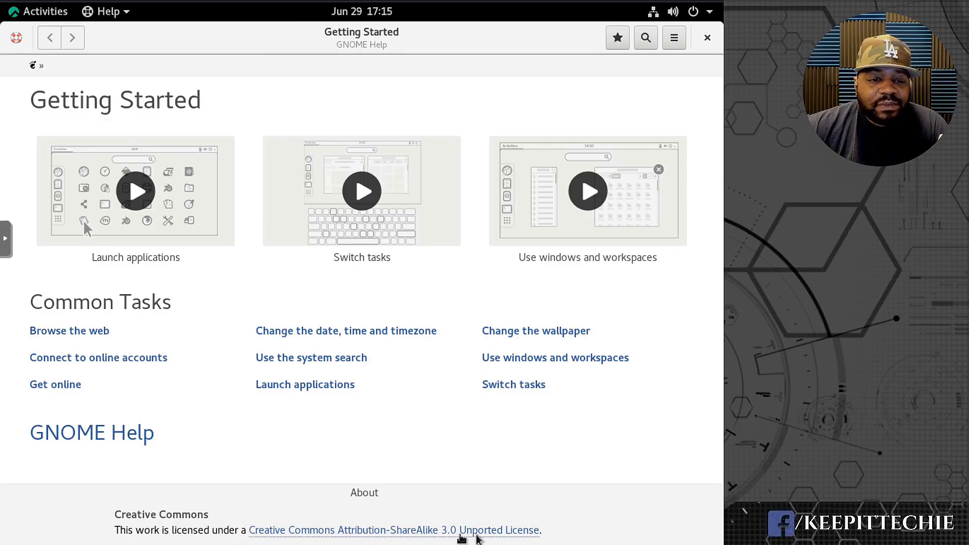
click(373, 493)
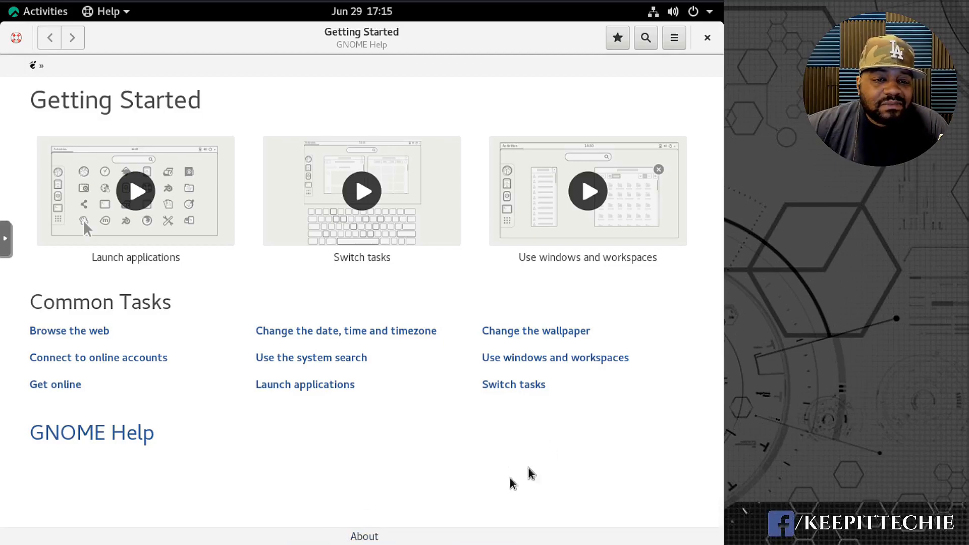
click(708, 38)
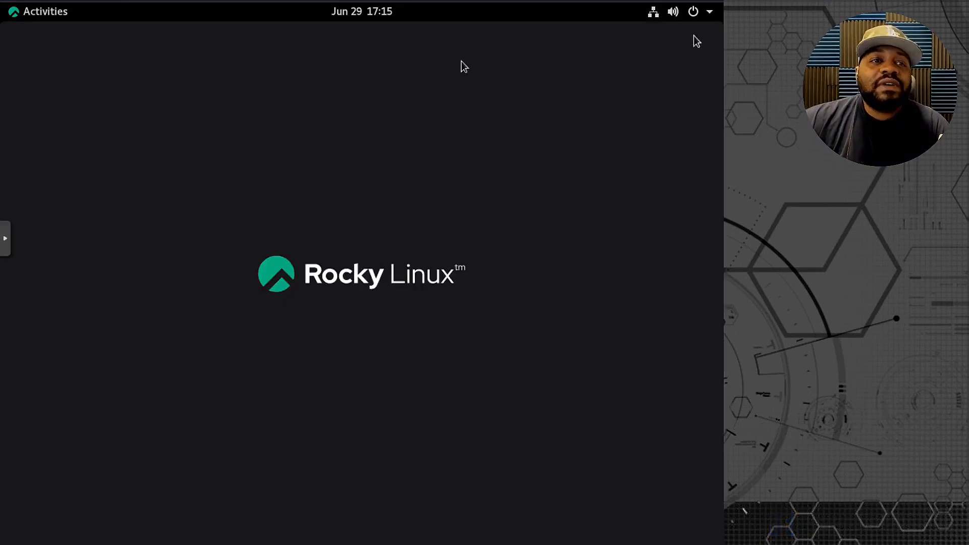
click(18, 12)
click(17, 13)
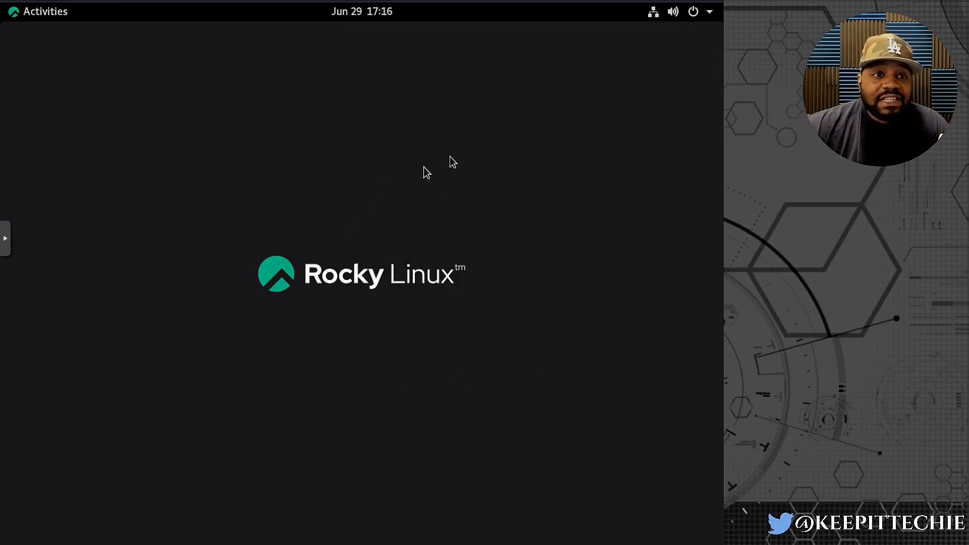
Change the display resolution to 1360 × 768 (16:9), keep the new display settings and close the settings window.
right_click(439, 126)
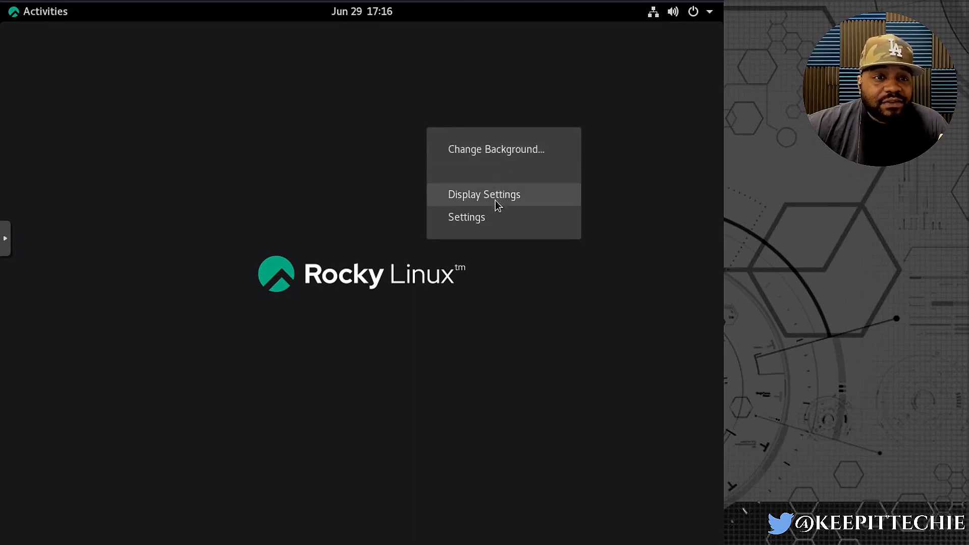
click(310, 116)
right_click(308, 117)
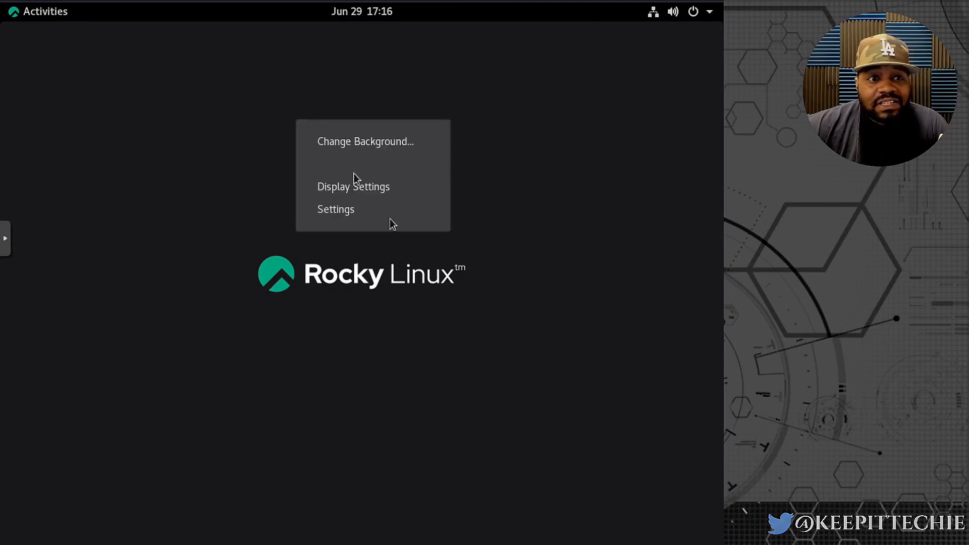
click(395, 188)
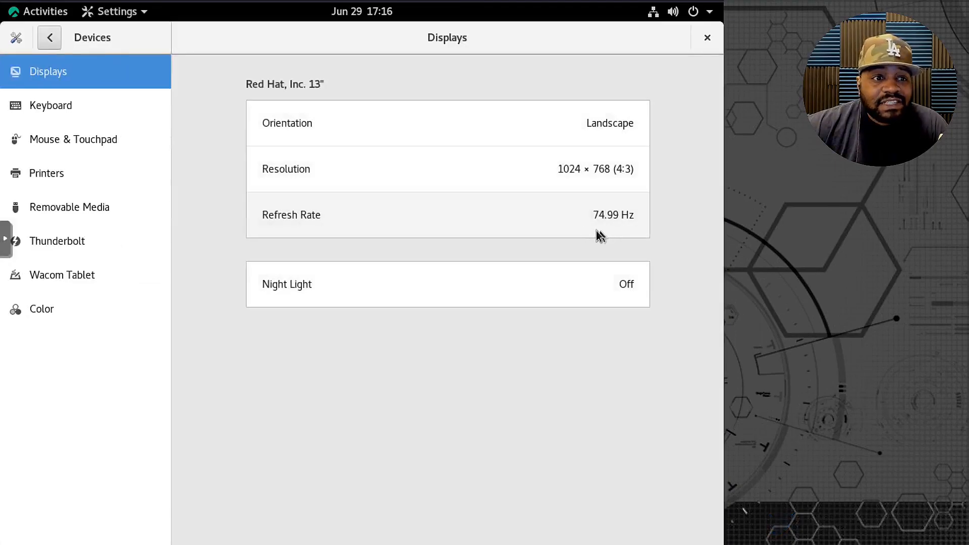
click(501, 169)
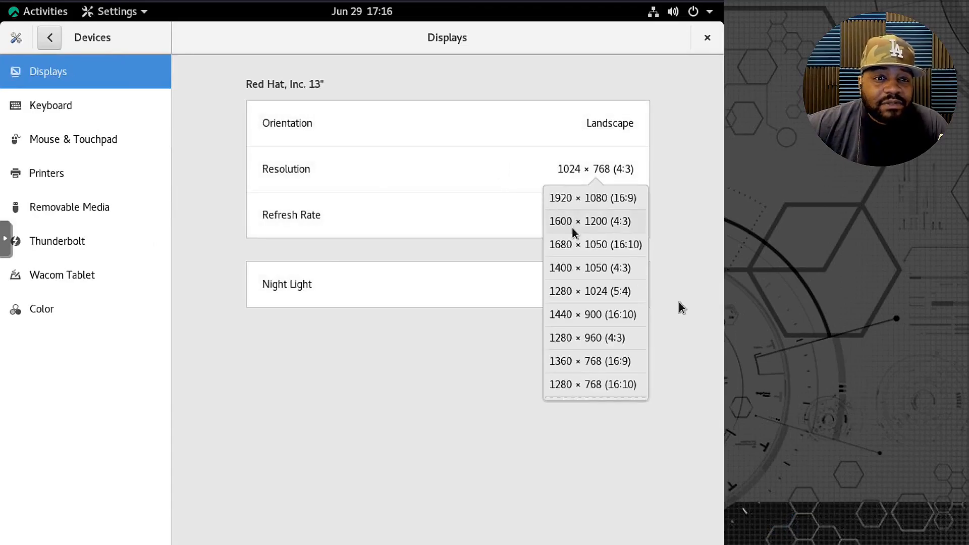
click(563, 364)
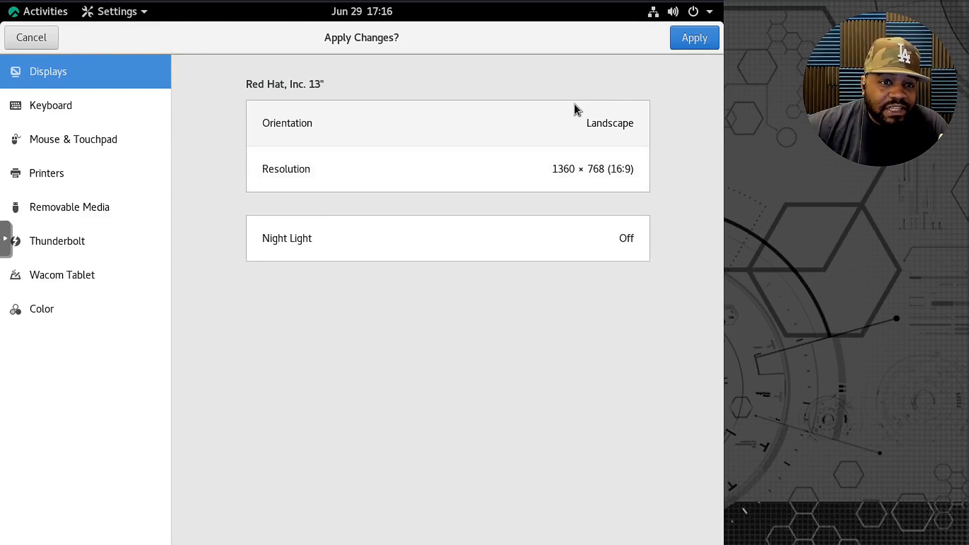
click(693, 40)
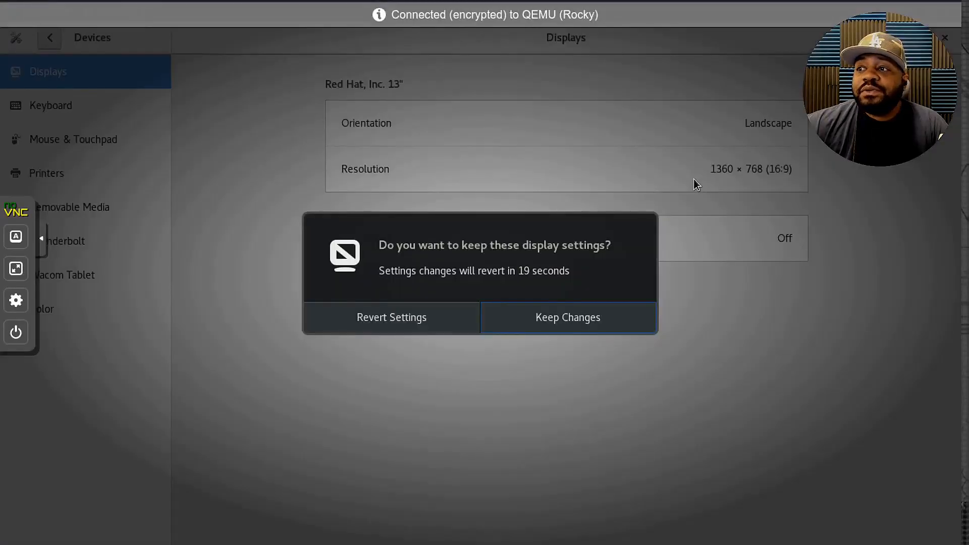
click(555, 328)
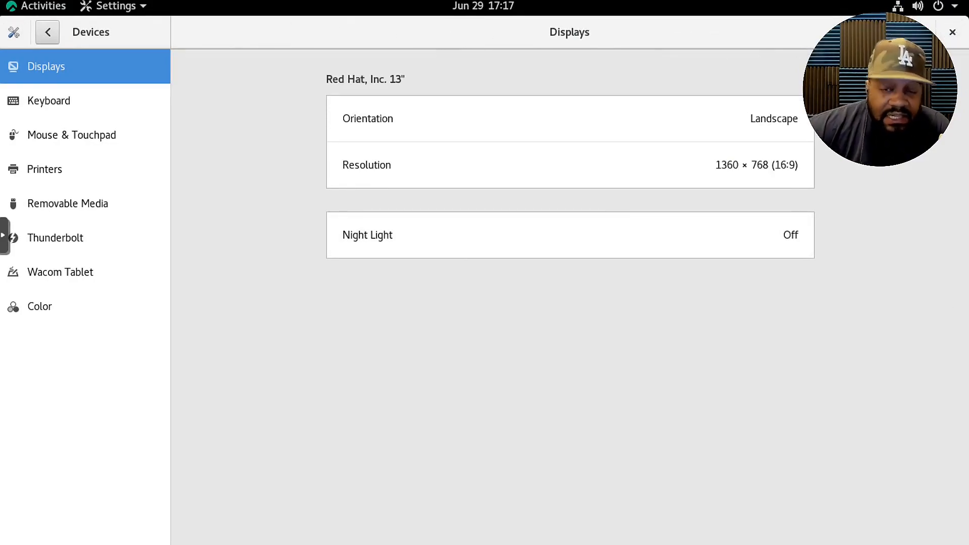
click(958, 38)
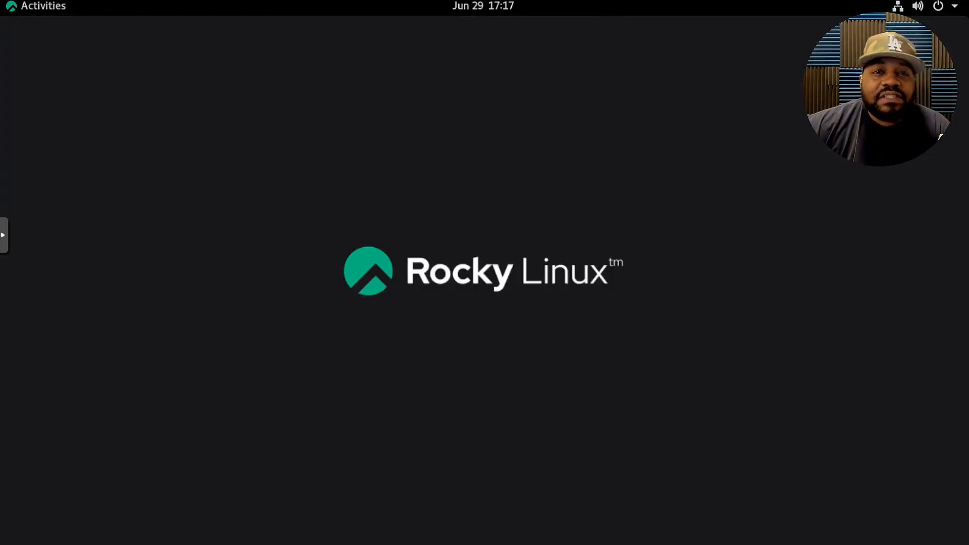
Show the wired network connection's options in the desktop's system menu.
click(952, 7)
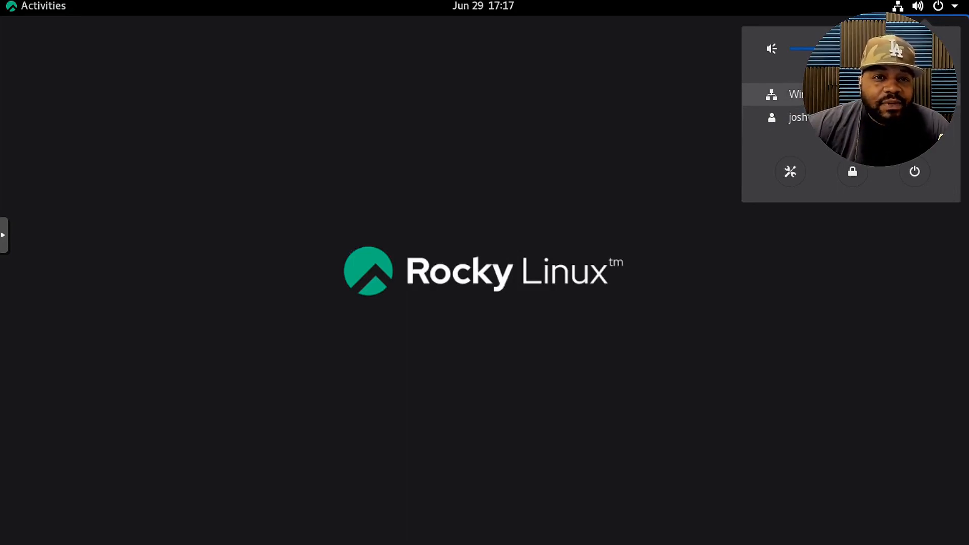
click(870, 94)
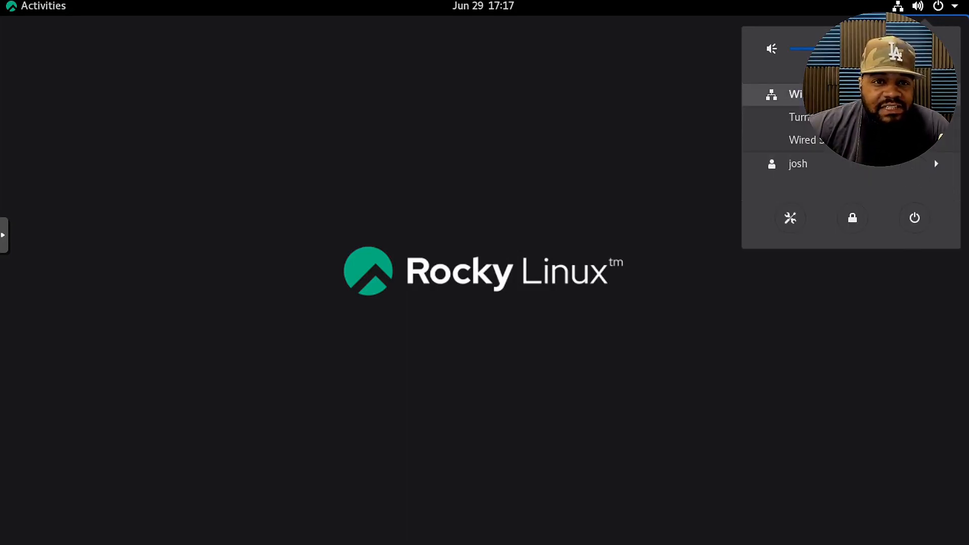
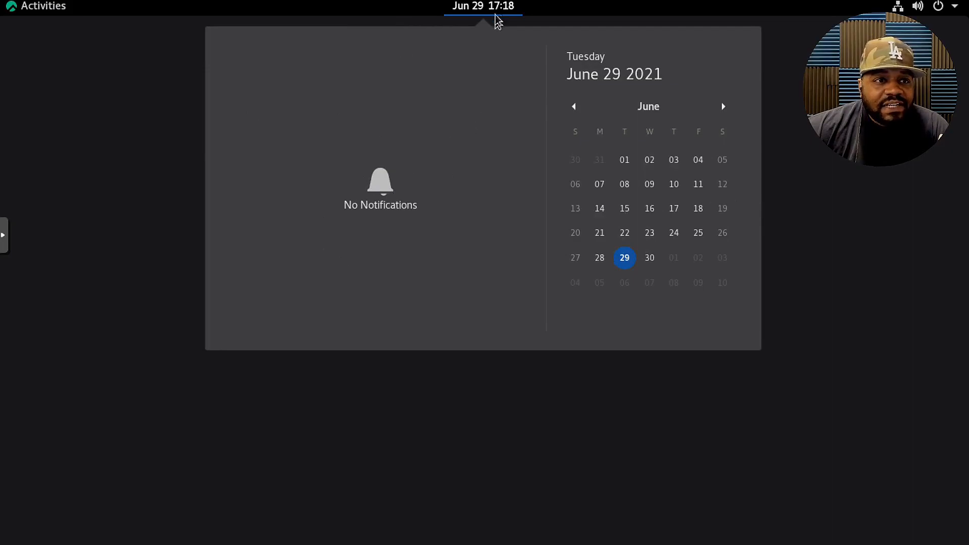
Search the activities overview for "firef" and clear the search.
click(10, 7)
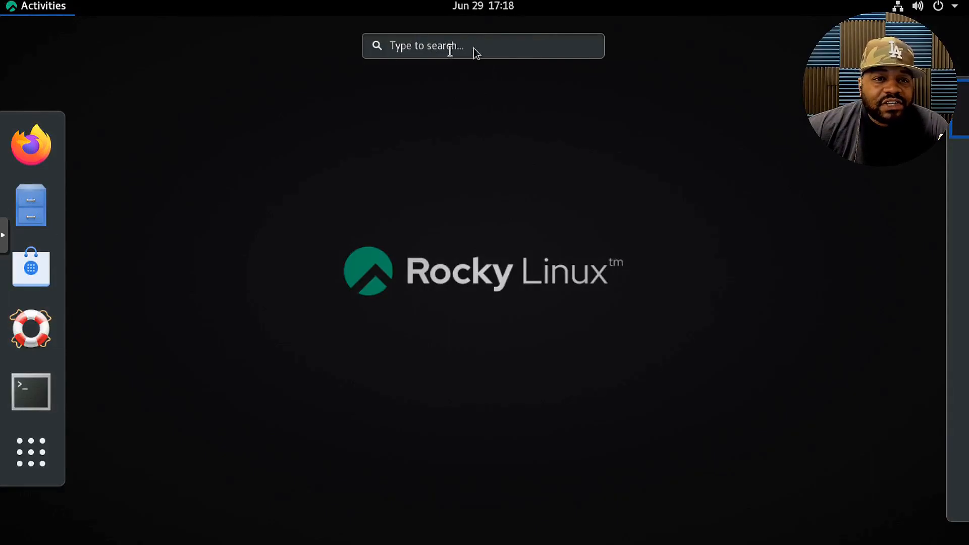
click(473, 50)
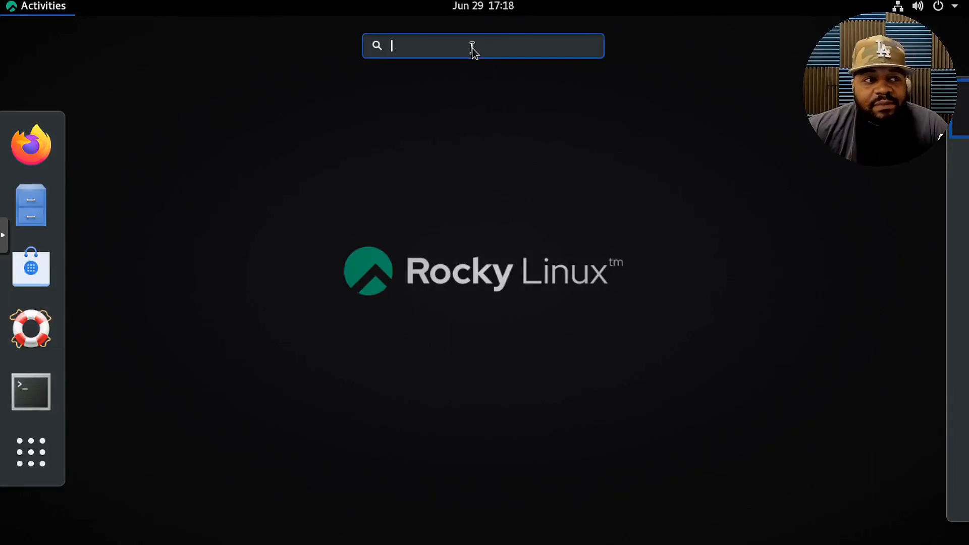
text(fire)
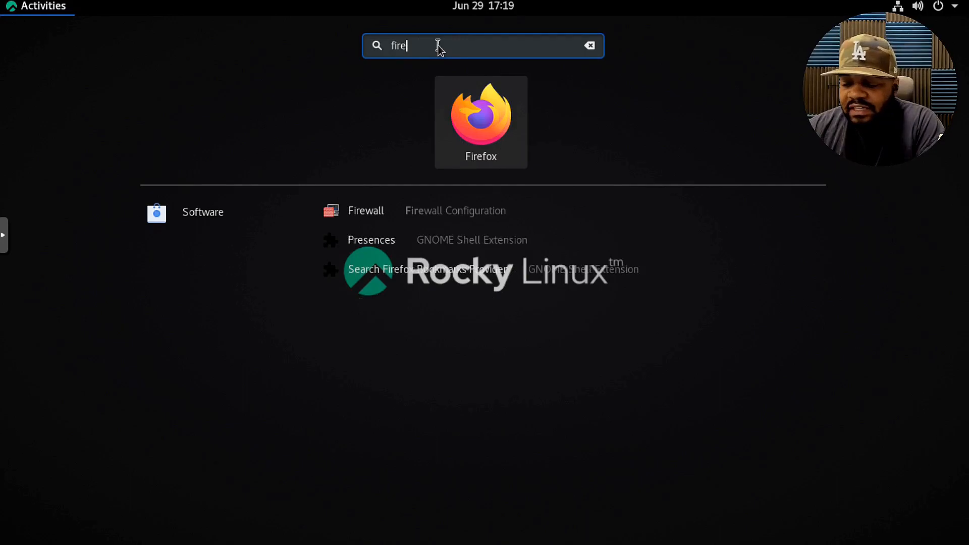
text(f)
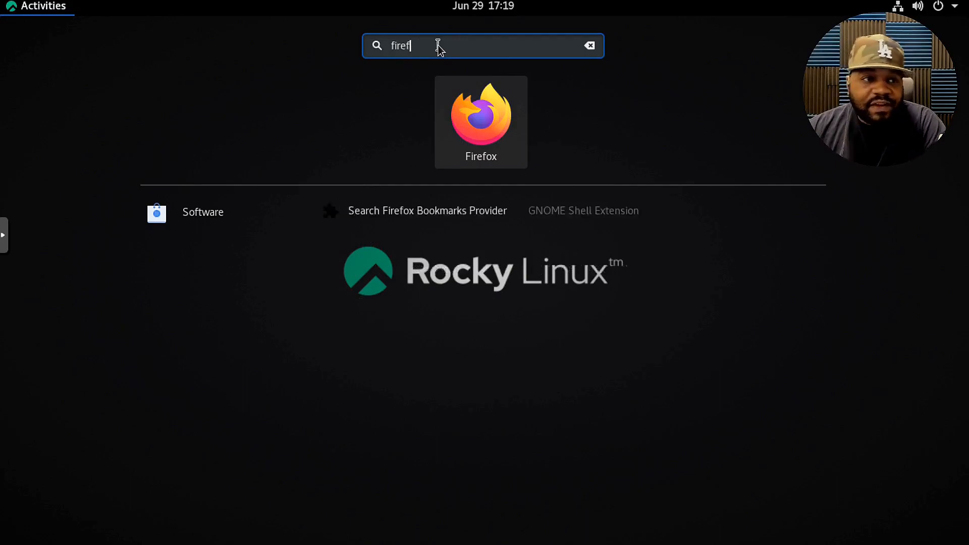
click(596, 47)
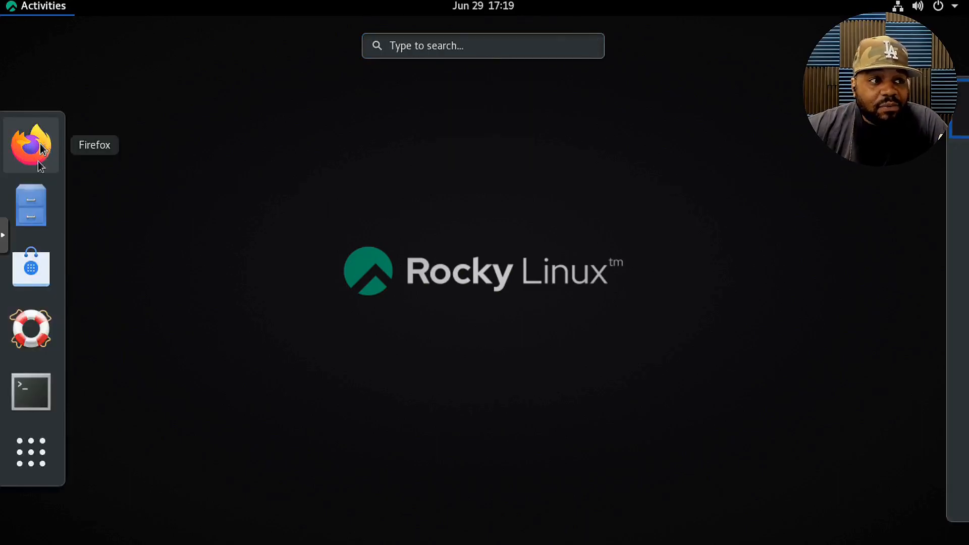
Open the Files application, view its window options without choosing one, and close it.
click(36, 210)
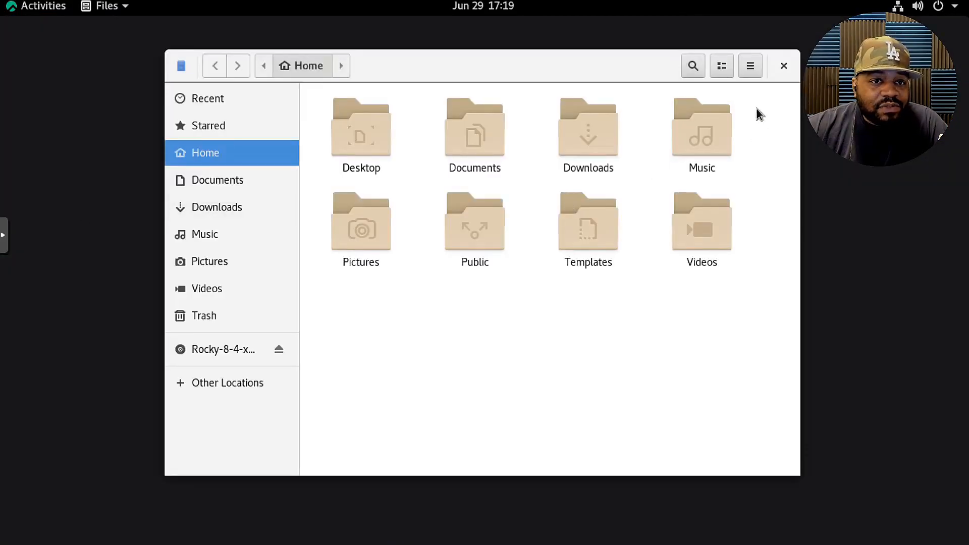
right_click(462, 66)
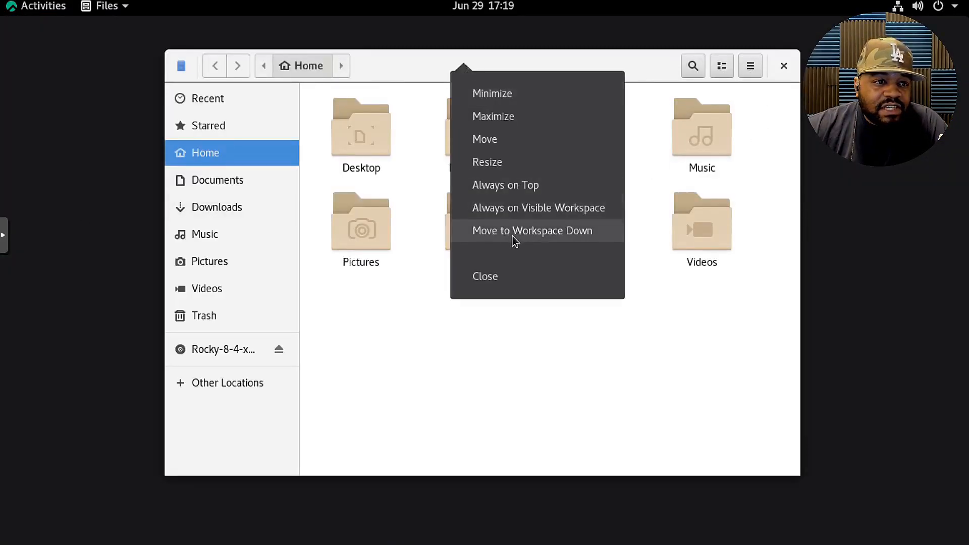
click(654, 411)
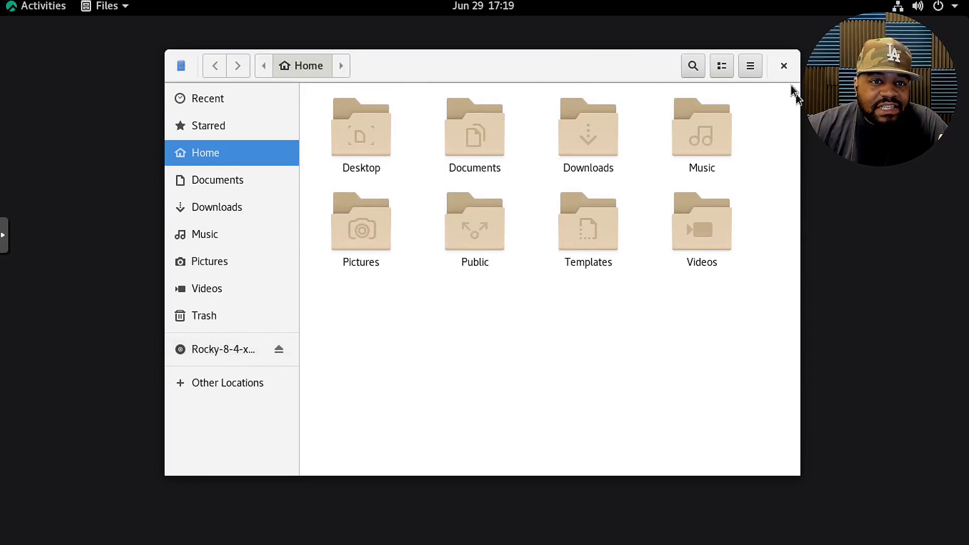
click(784, 66)
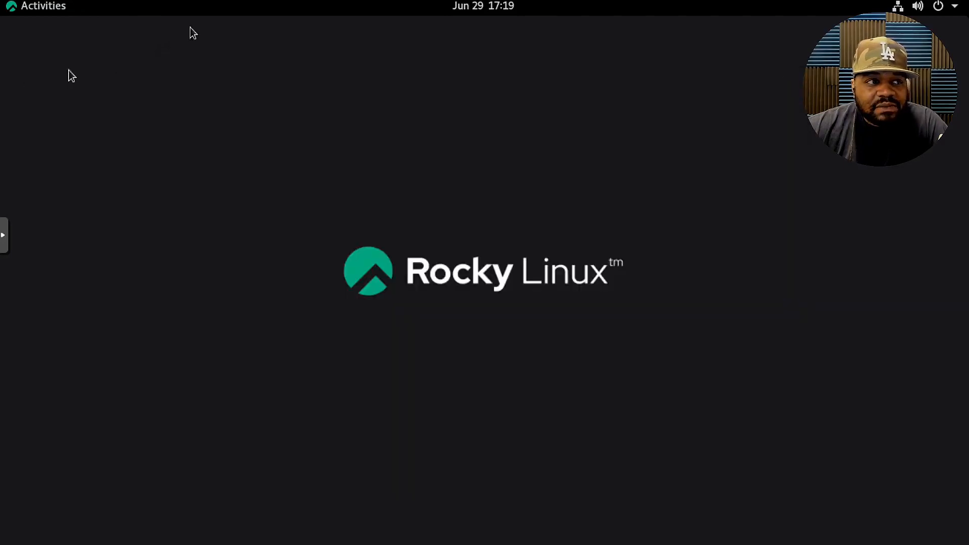
Open the Software application past its welcome message, view its About information and close that dialog.
click(12, 6)
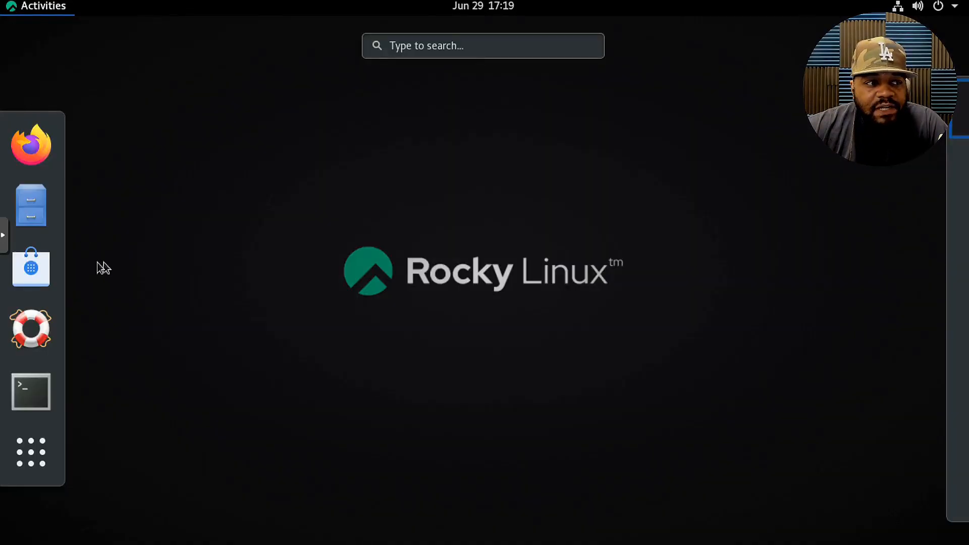
click(30, 267)
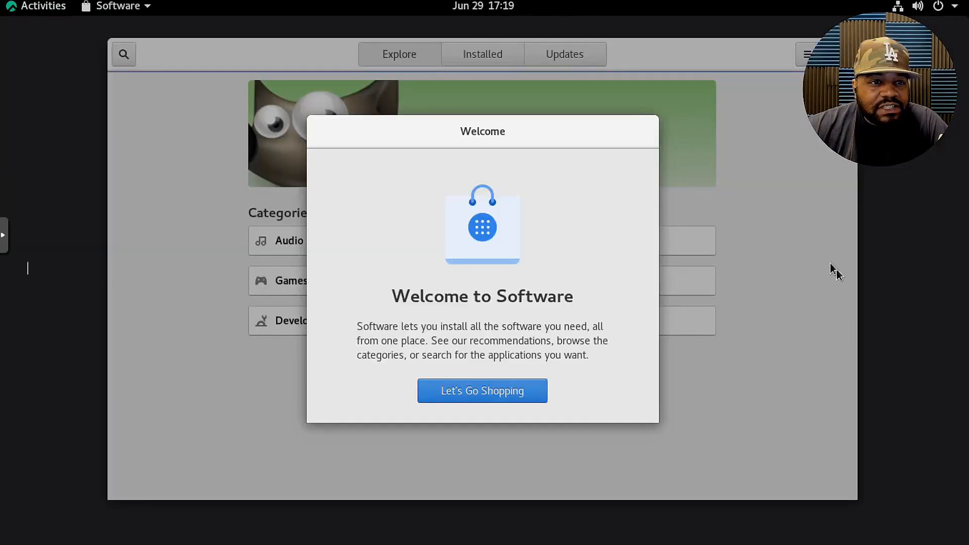
click(469, 389)
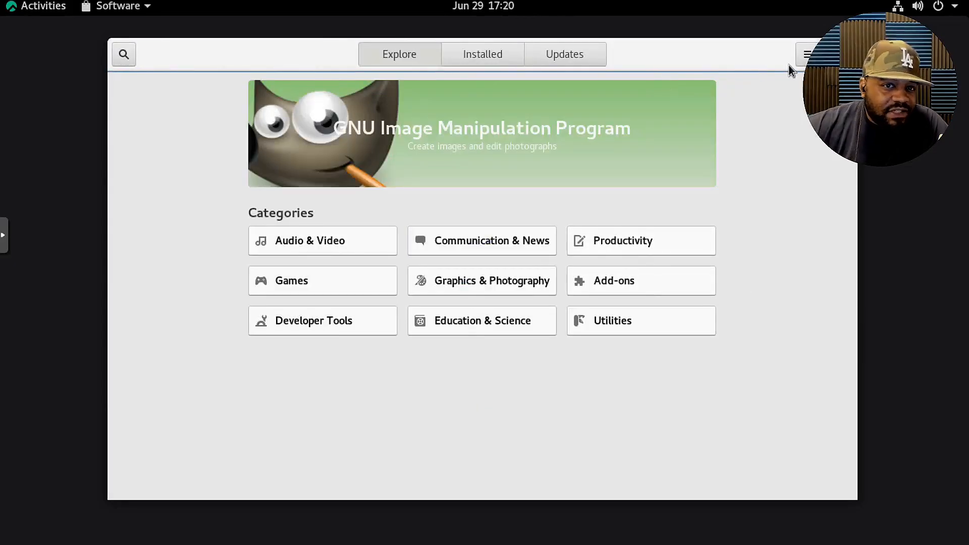
click(807, 54)
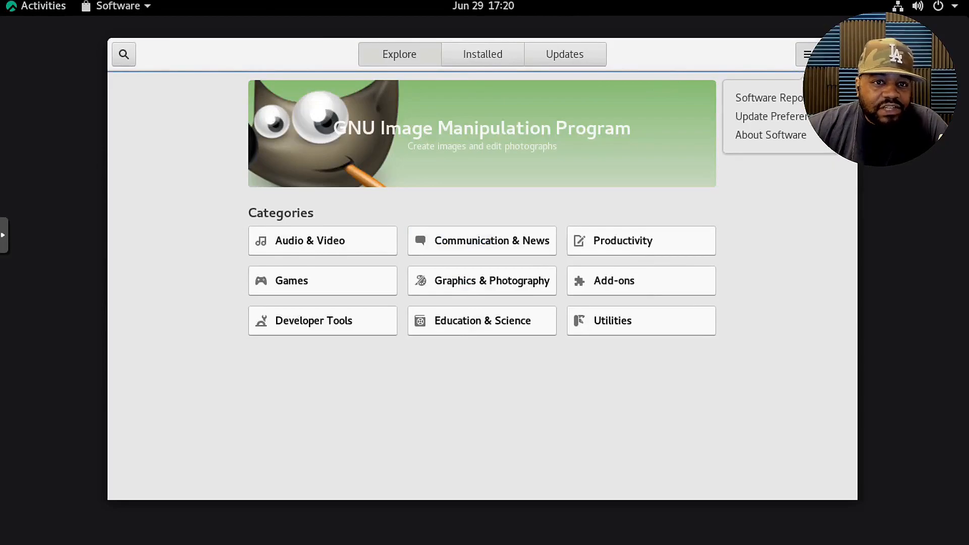
click(781, 135)
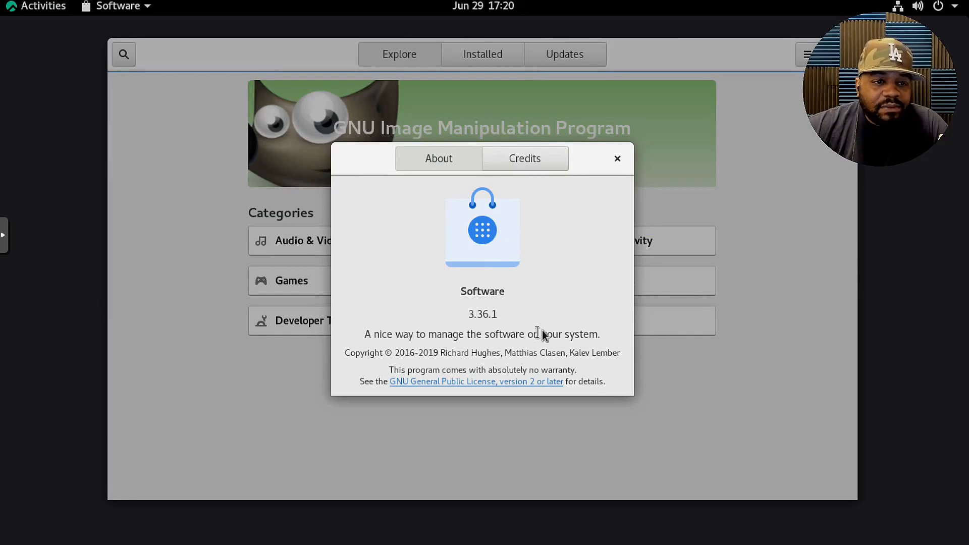
click(618, 160)
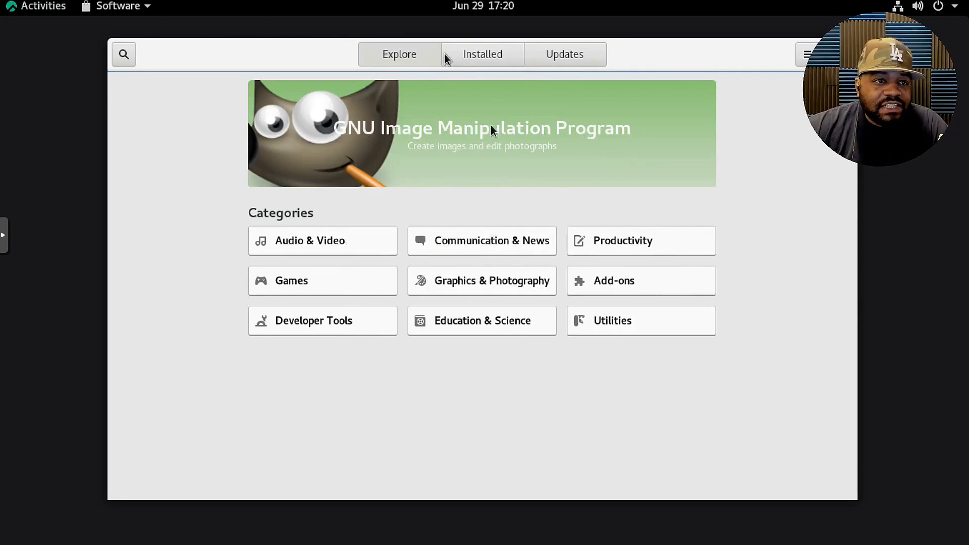
Examine the list of installed applications in Software, including the system applications.
click(474, 54)
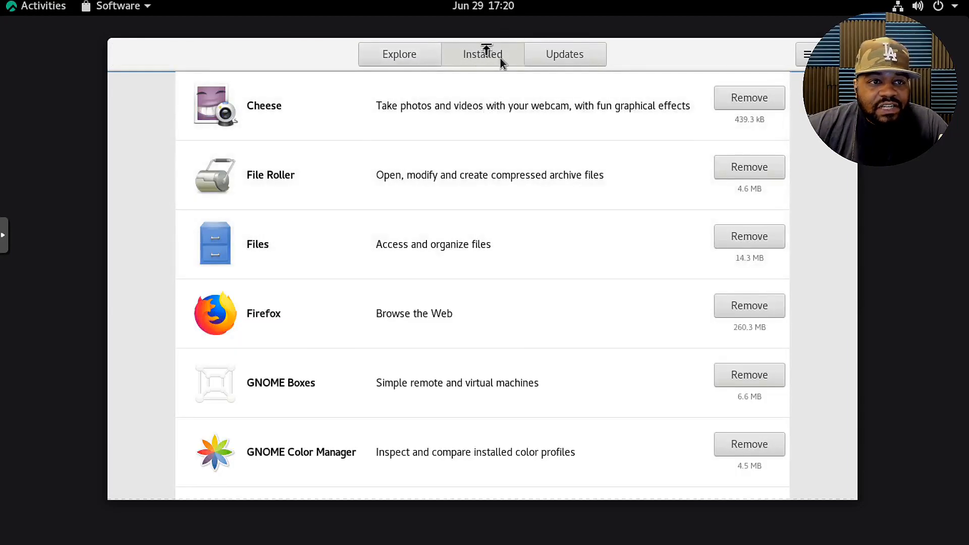
scroll(469, 329, down, 10)
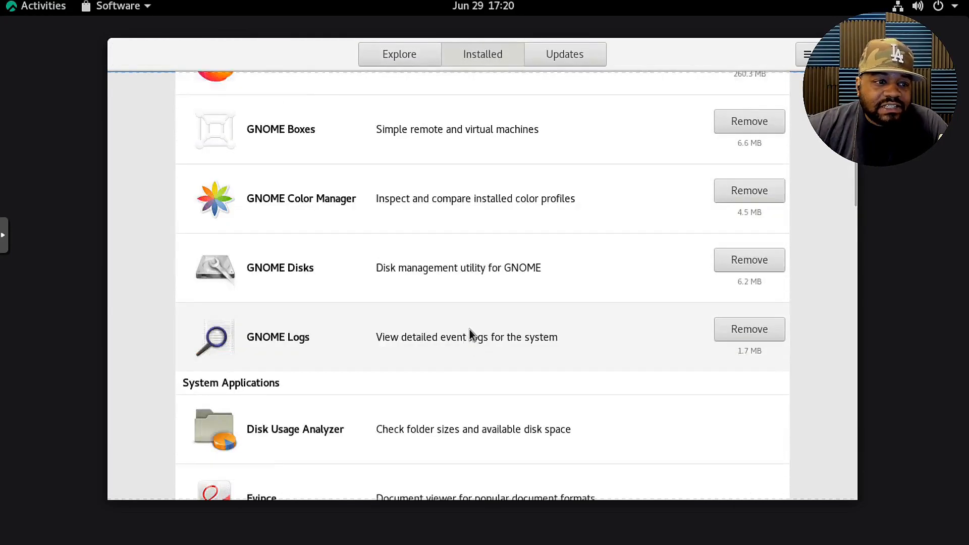
scroll(469, 329, up, 10)
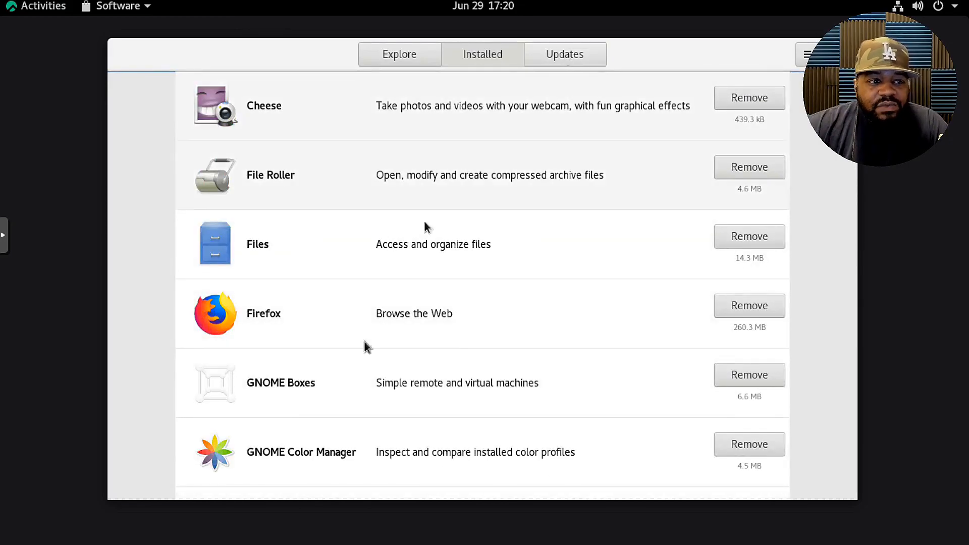
scroll(403, 240, down, 10)
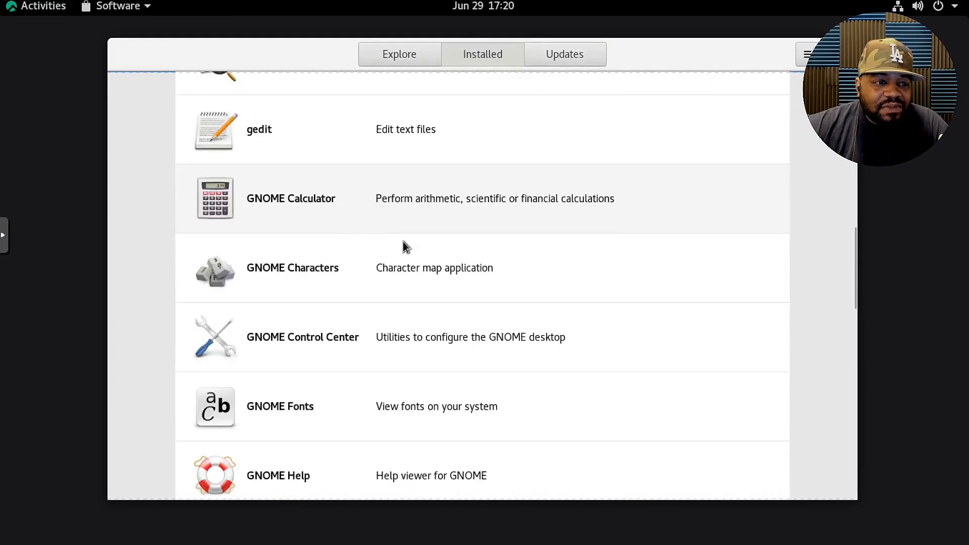
scroll(403, 241, down, 4)
scroll(407, 244, up, 12)
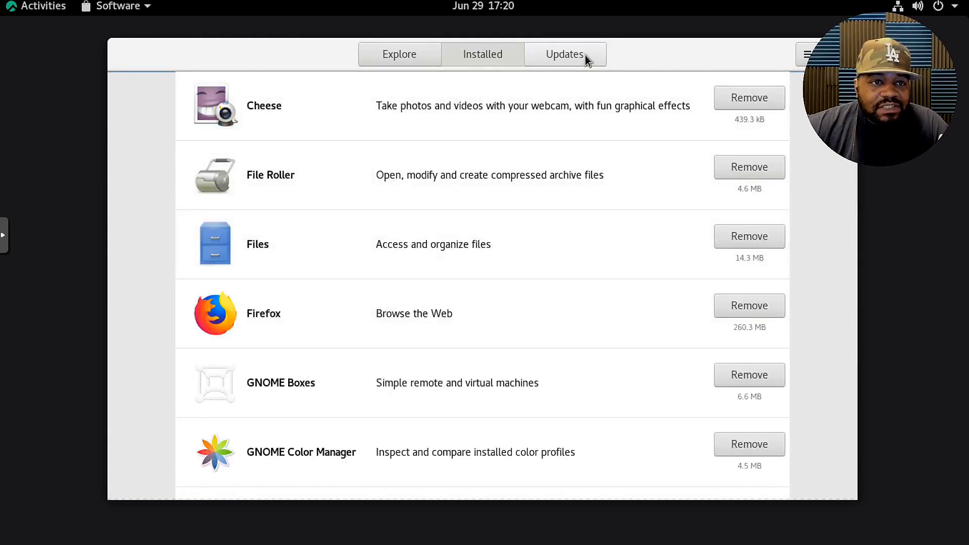
Check for software updates, return to the Explore page and quit Software.
click(577, 55)
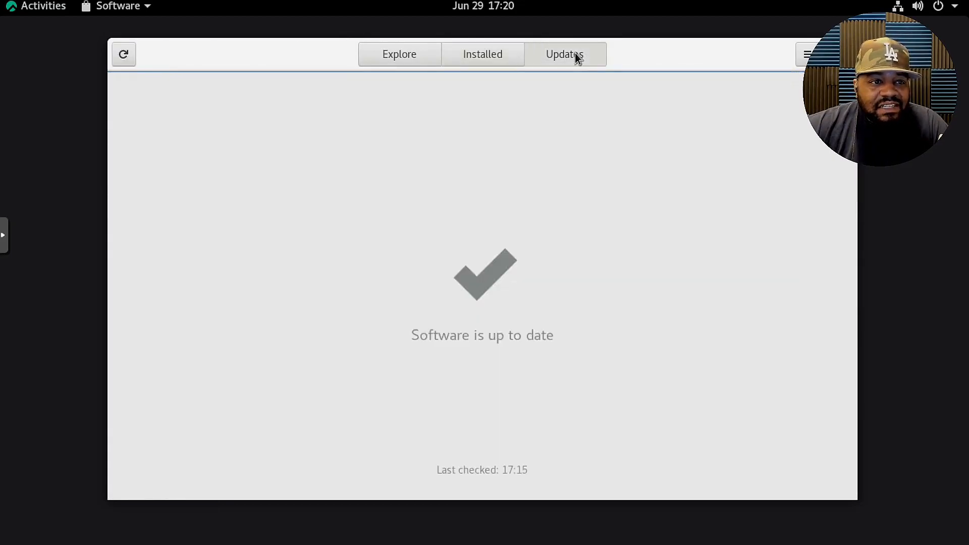
click(124, 55)
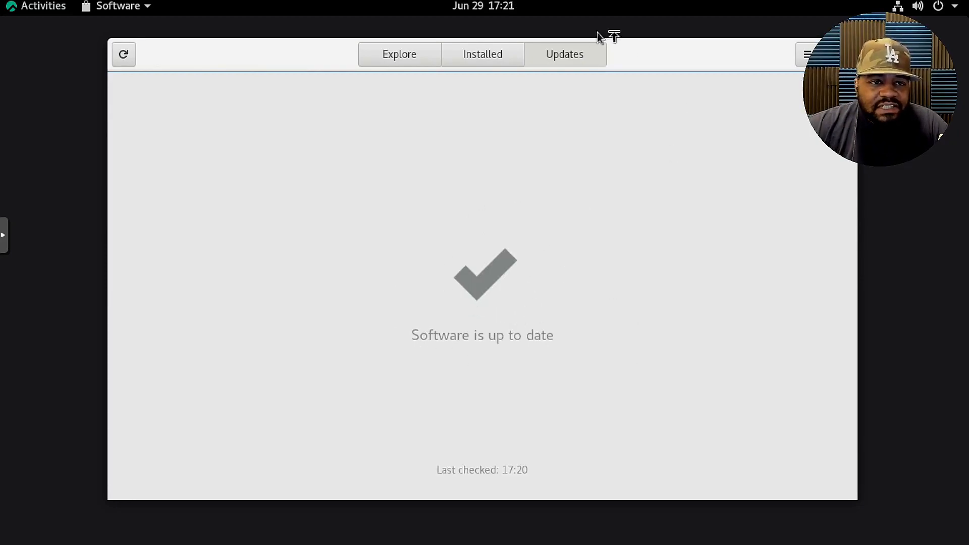
click(403, 53)
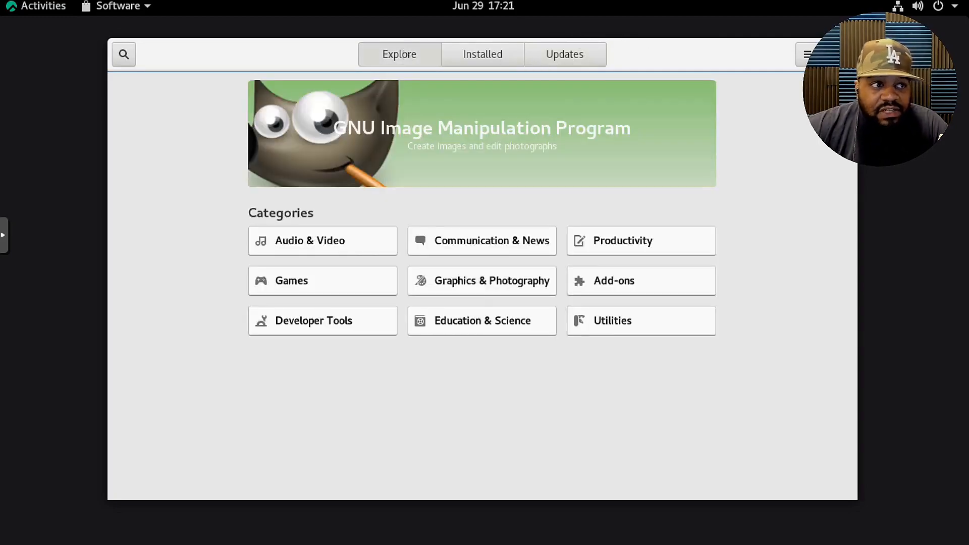
key(ctrl+q)
Open GNOME Help from the activities overview, look over its topics and close it.
click(33, 9)
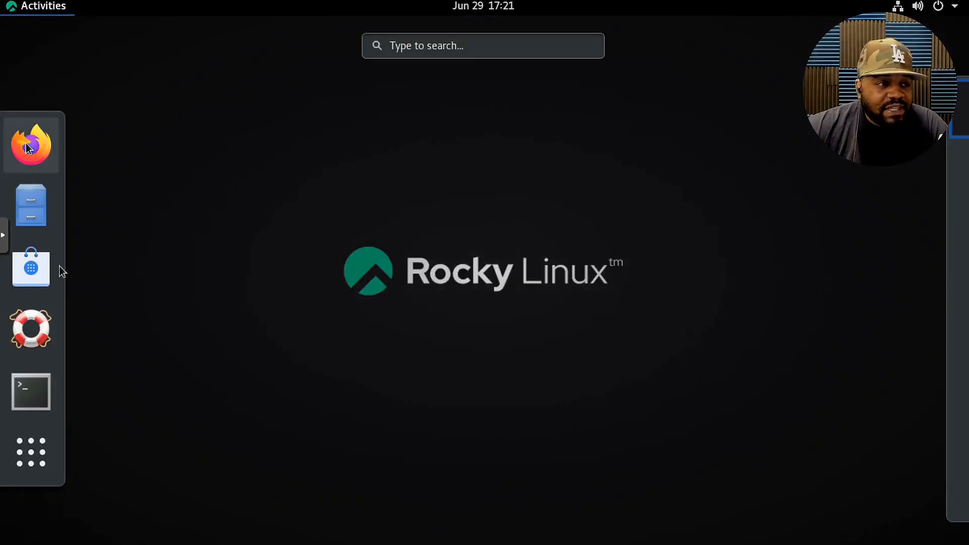
click(31, 328)
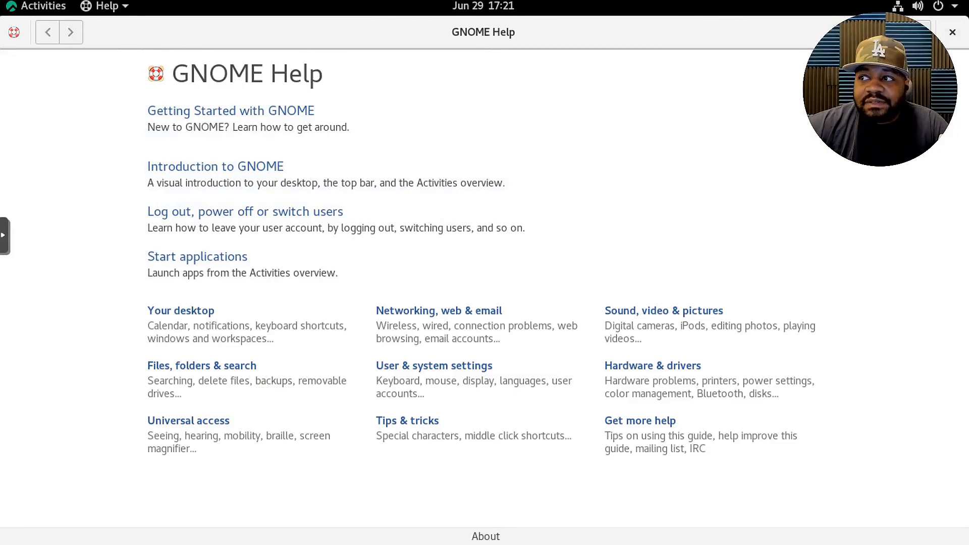
click(951, 36)
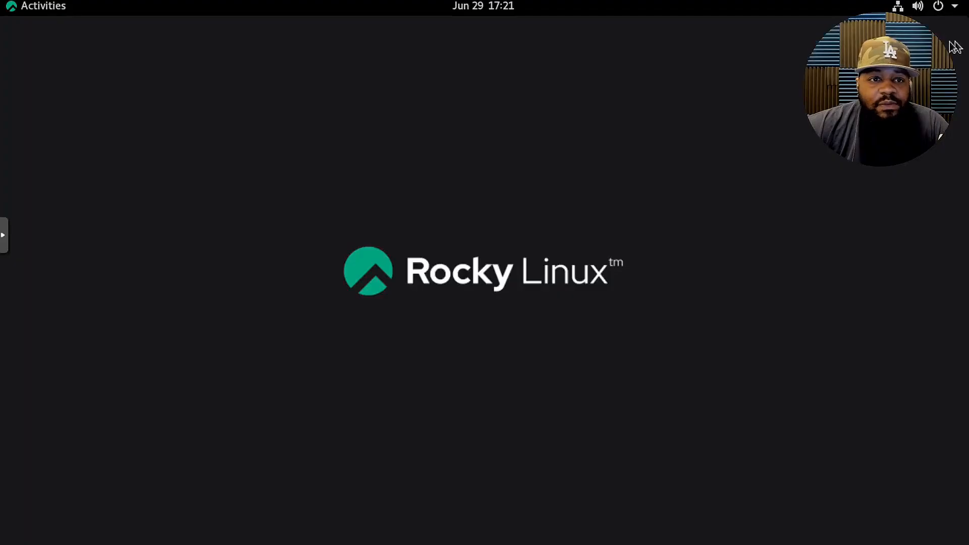
Open a terminal and run uname -r to display the kernel release.
click(26, 11)
click(29, 399)
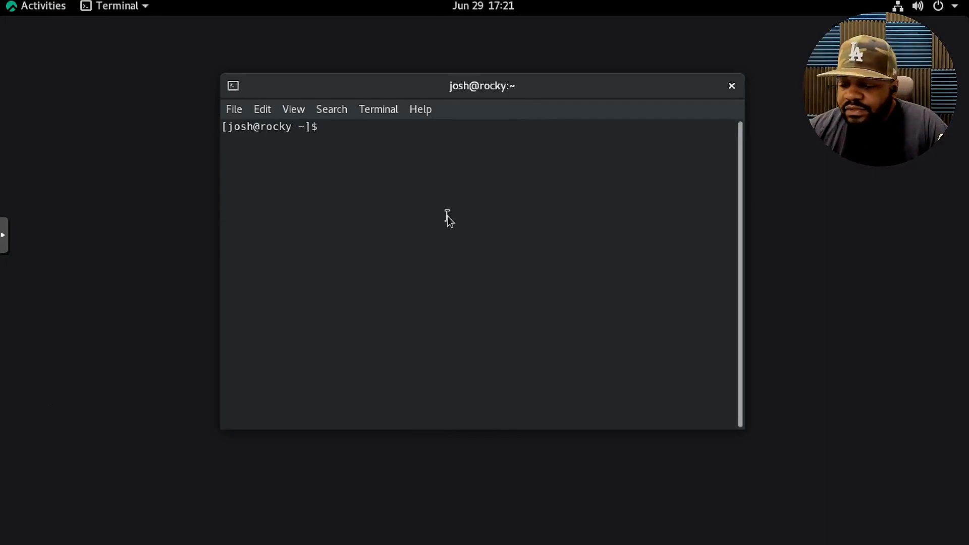
text(unma)
text(e)
key(BackSpace)
key(BackSpace)
key(BackSpace)
text(ame)
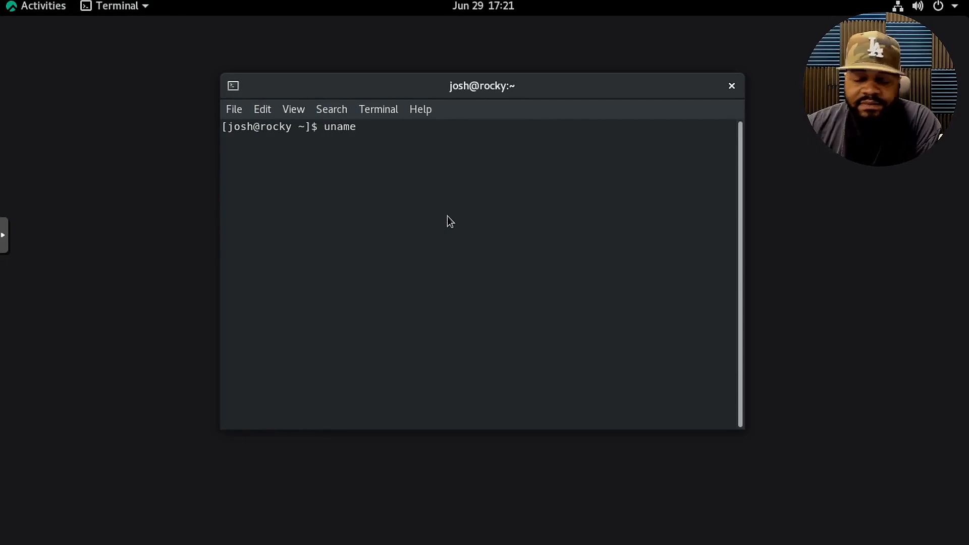
text( -r)
key(Return)
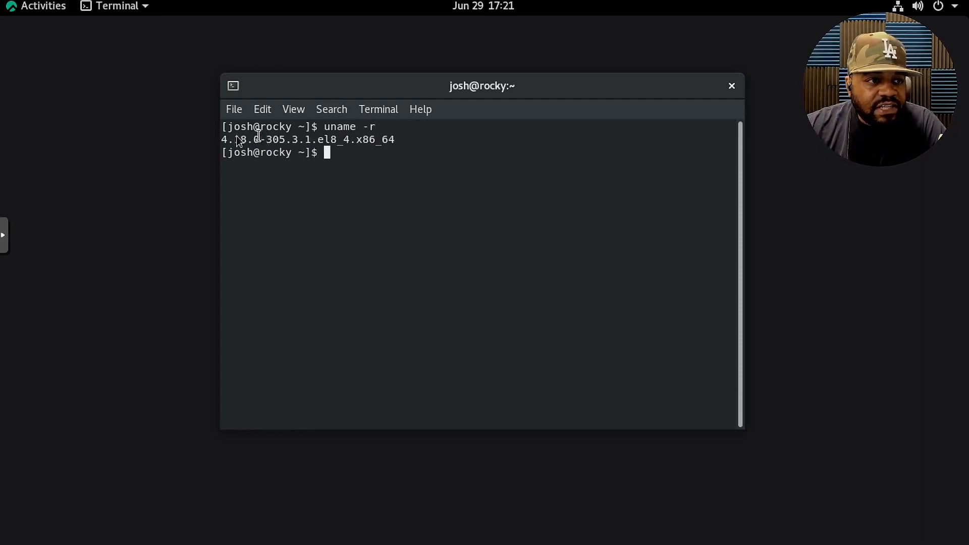
Highlight the kernel release in the command output, clear the selection and close the terminal session with exit.
drag(222, 140, 353, 142)
click(362, 154)
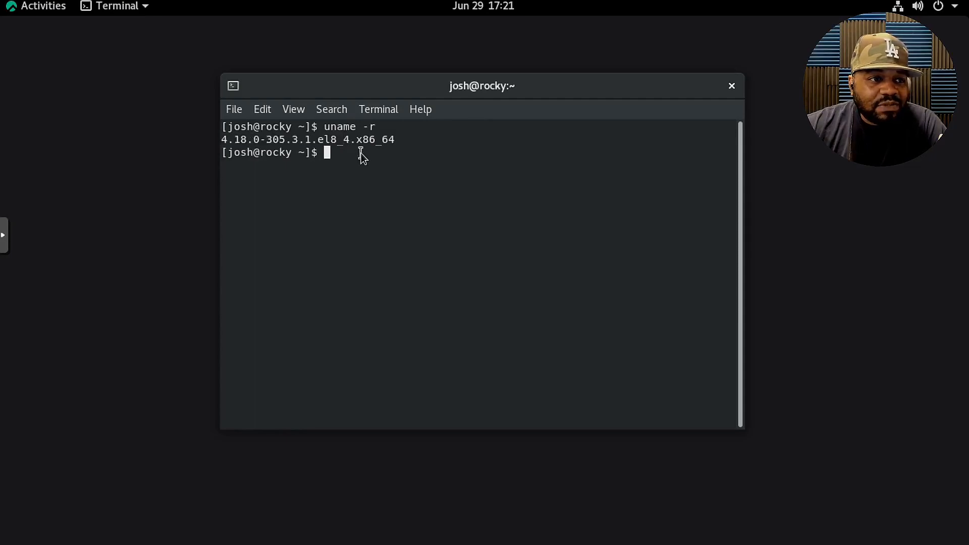
text(exit)
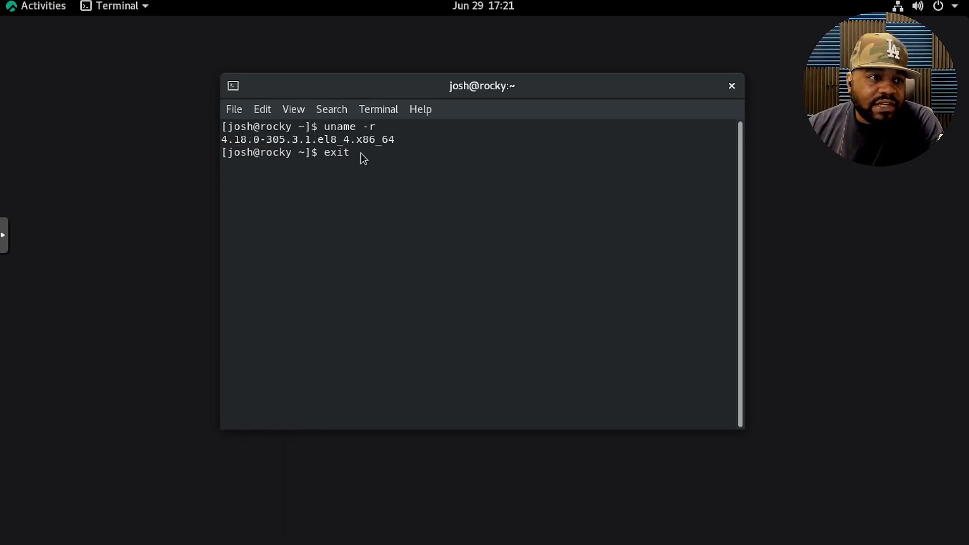
key(Return)
Show all installed applications, view the contents of the Utilities folder and collapse it.
click(43, 5)
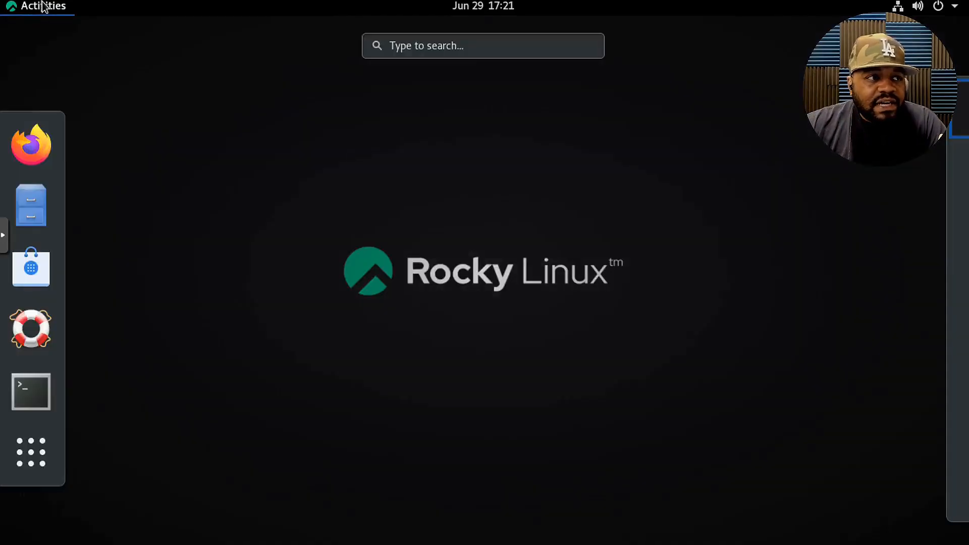
click(47, 441)
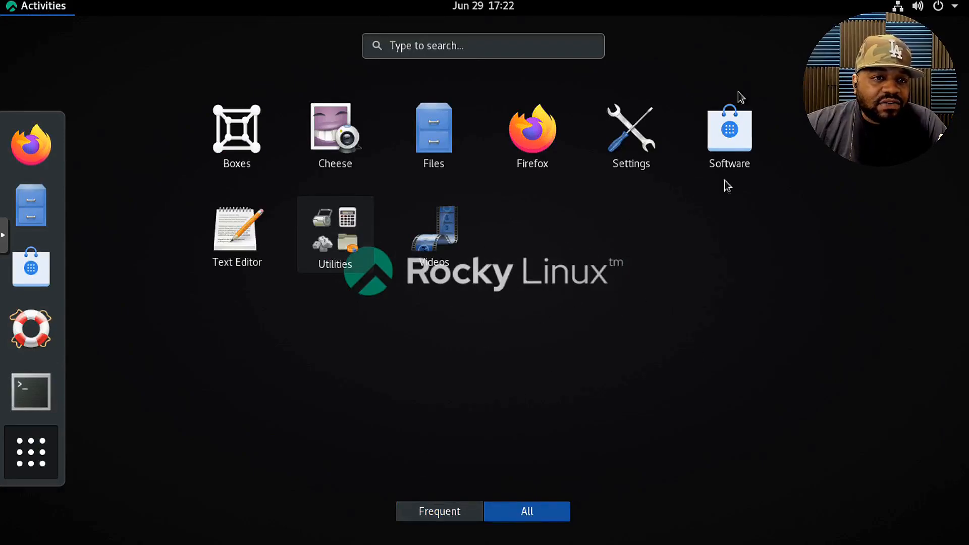
click(343, 251)
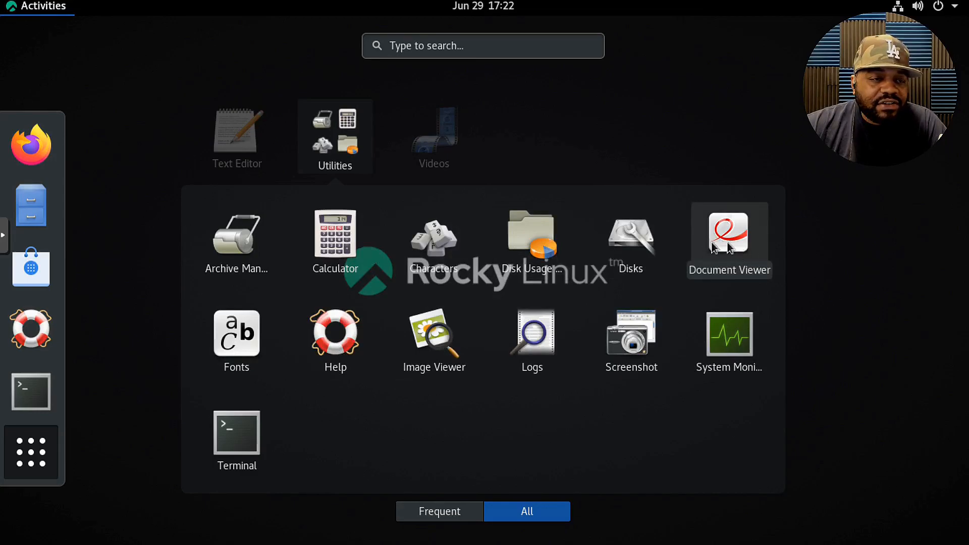
click(350, 150)
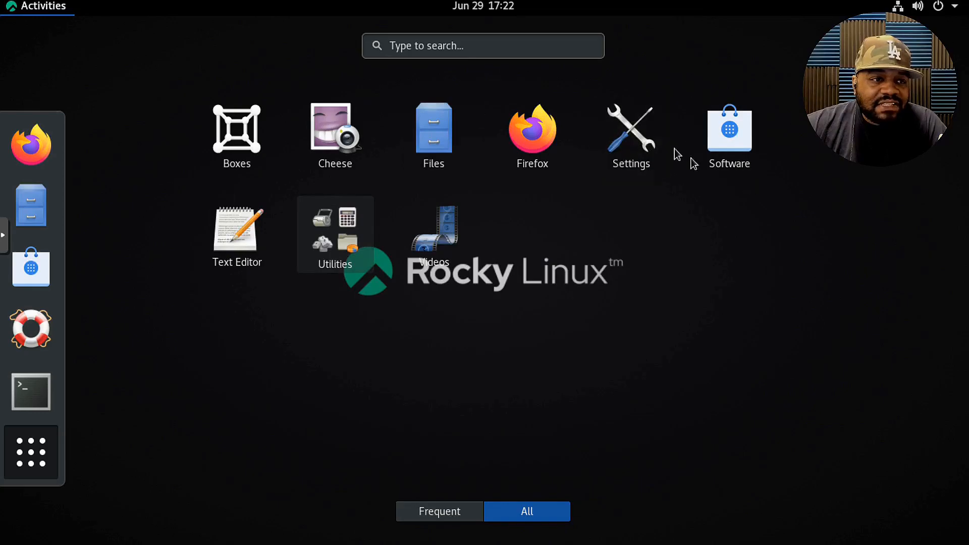
Open Settings from the applications overview, return from Devices to the main category list and view the Wi-Fi and Bluetooth pages.
click(634, 152)
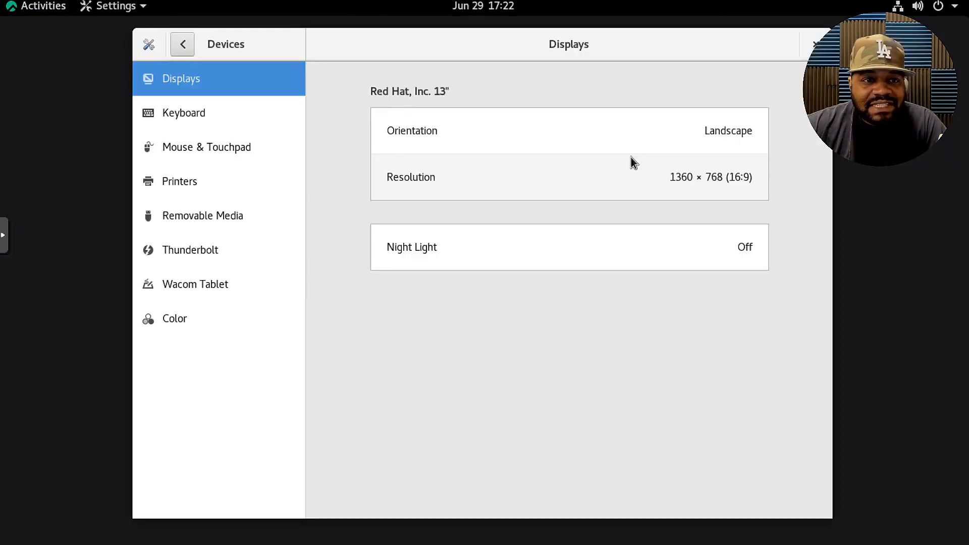
right_click(911, 146)
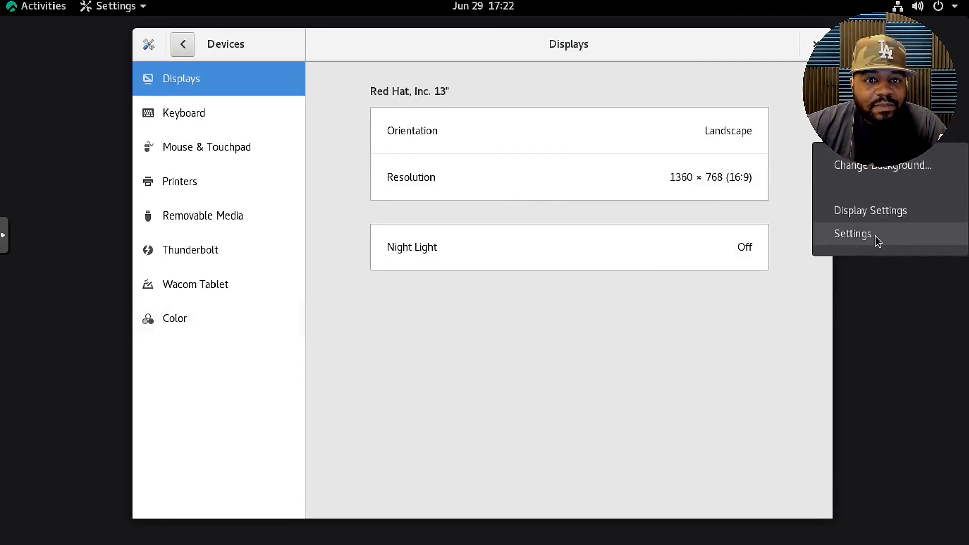
click(903, 323)
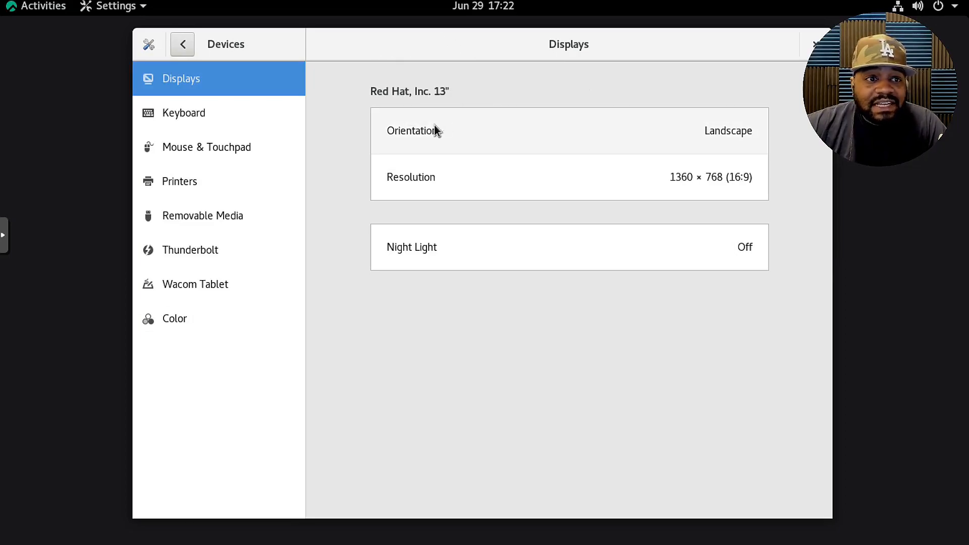
click(182, 45)
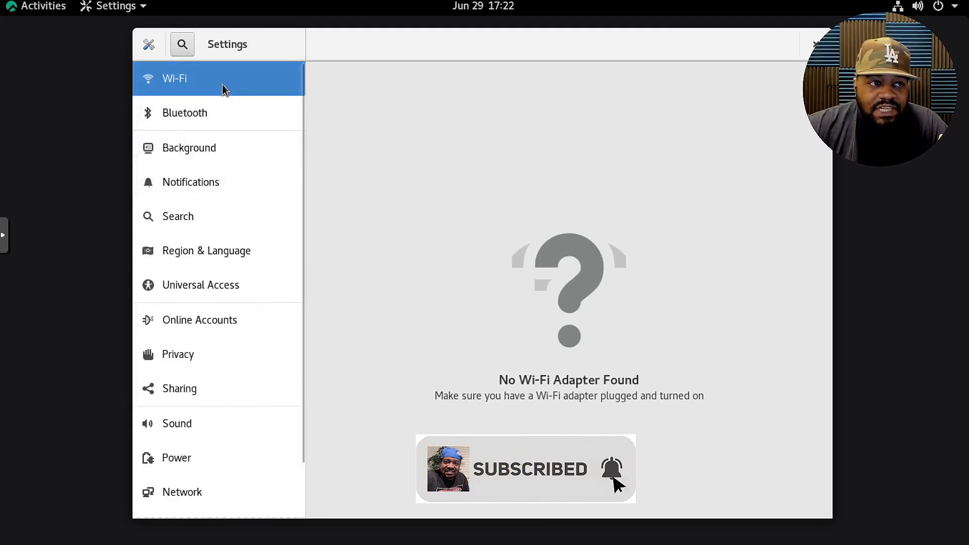
click(223, 120)
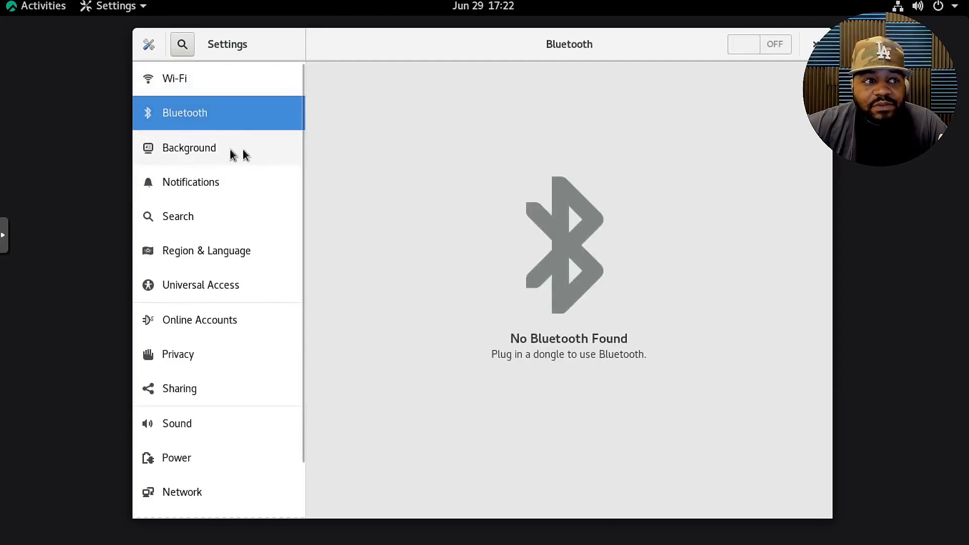
Browse the available wallpapers, pictures and colors for the desktop background, and leave the chooser without selecting one.
click(216, 149)
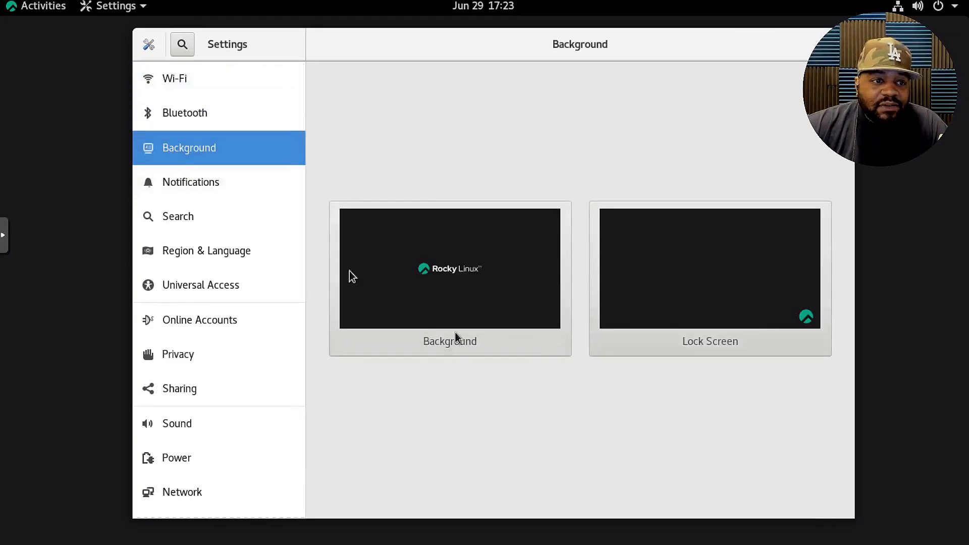
click(511, 292)
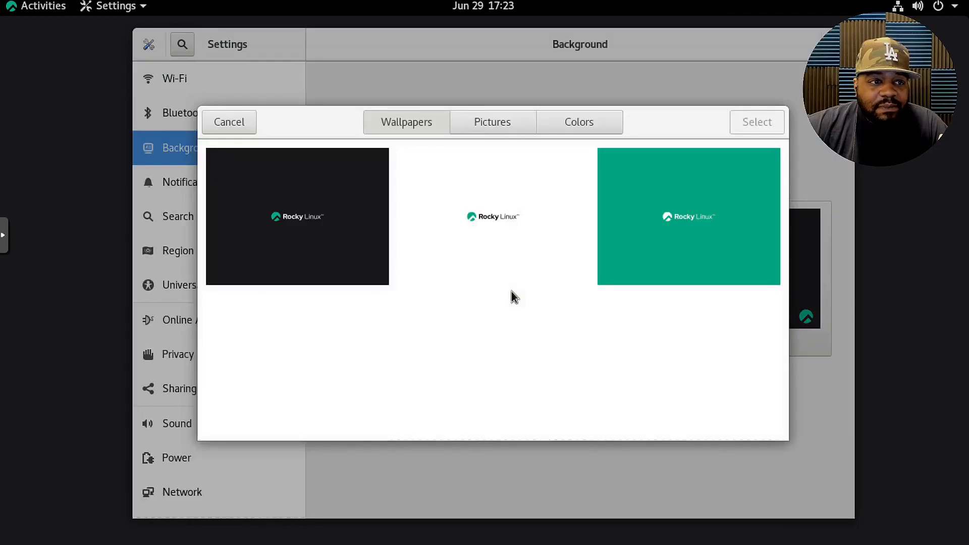
scroll(562, 363, down, 3)
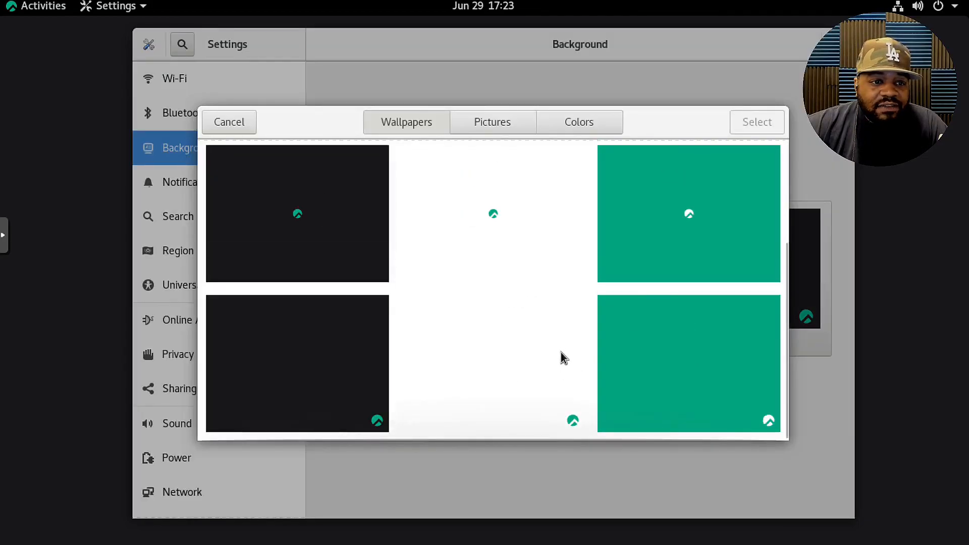
scroll(562, 352, up, 3)
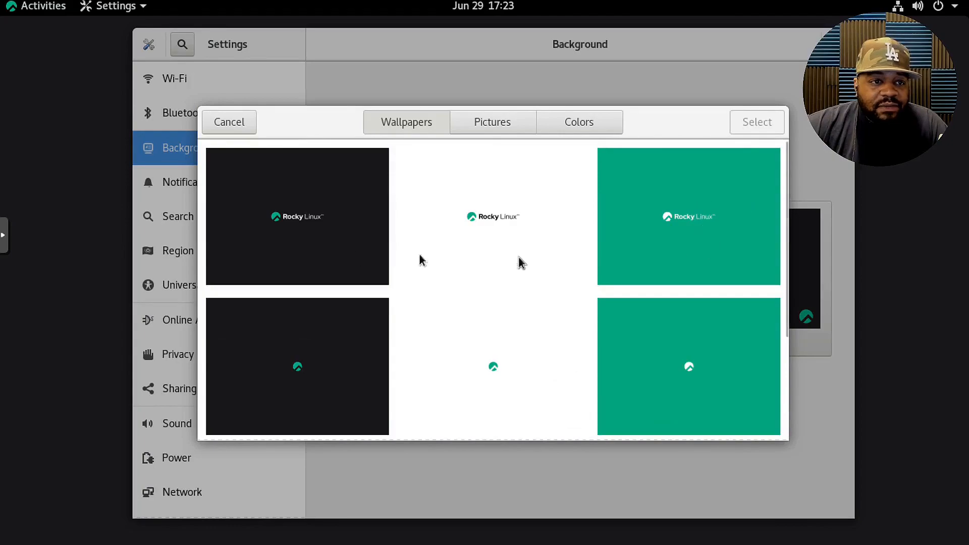
click(482, 121)
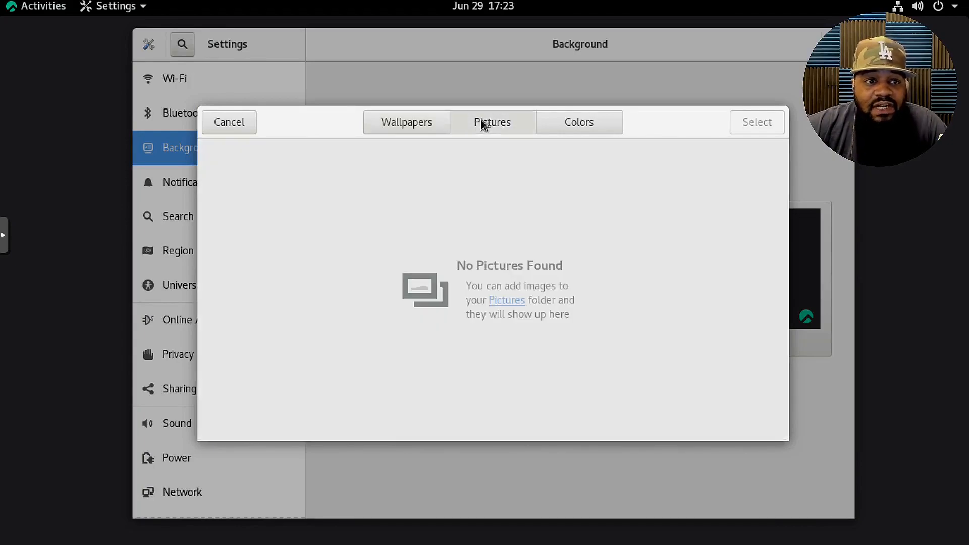
click(398, 118)
click(584, 124)
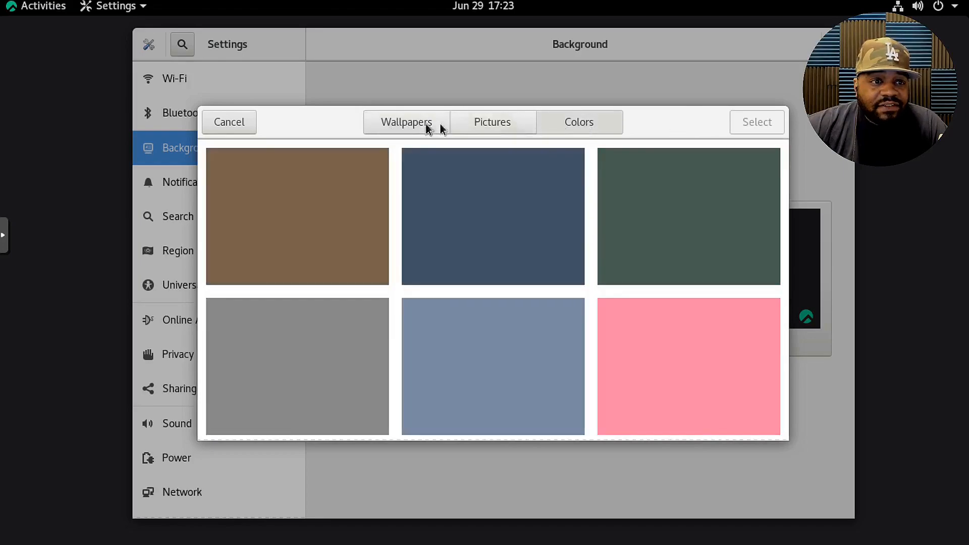
click(386, 123)
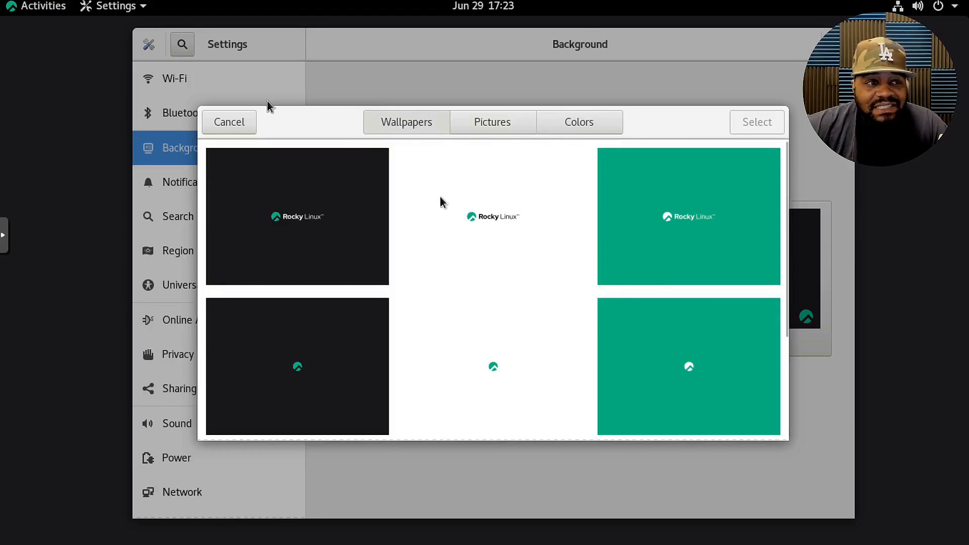
click(226, 122)
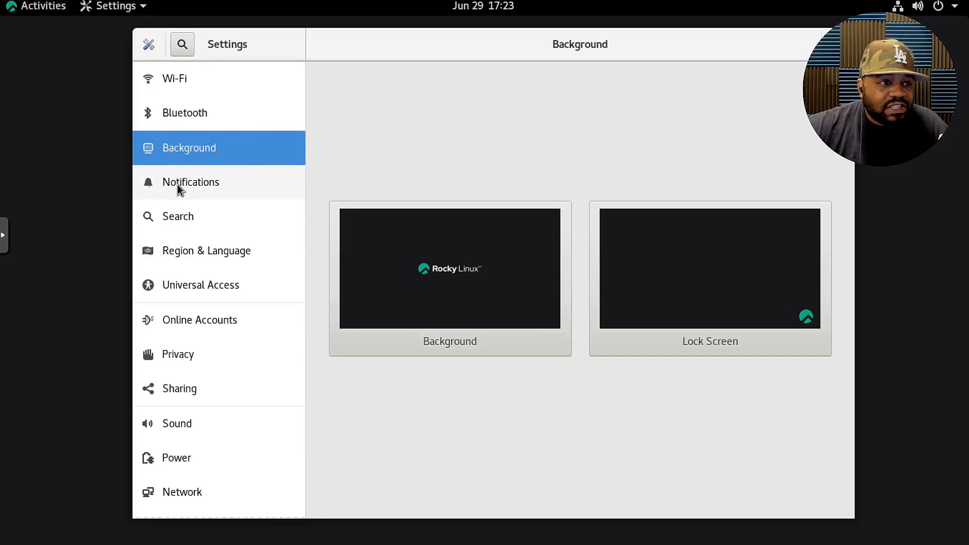
Review the Notifications, Search, Region & Language and Universal Access settings.
click(208, 184)
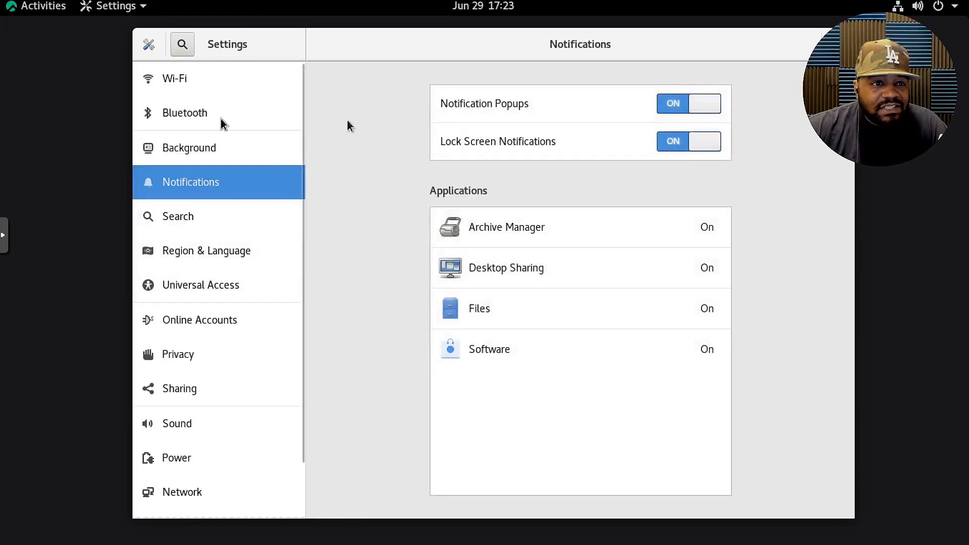
click(198, 209)
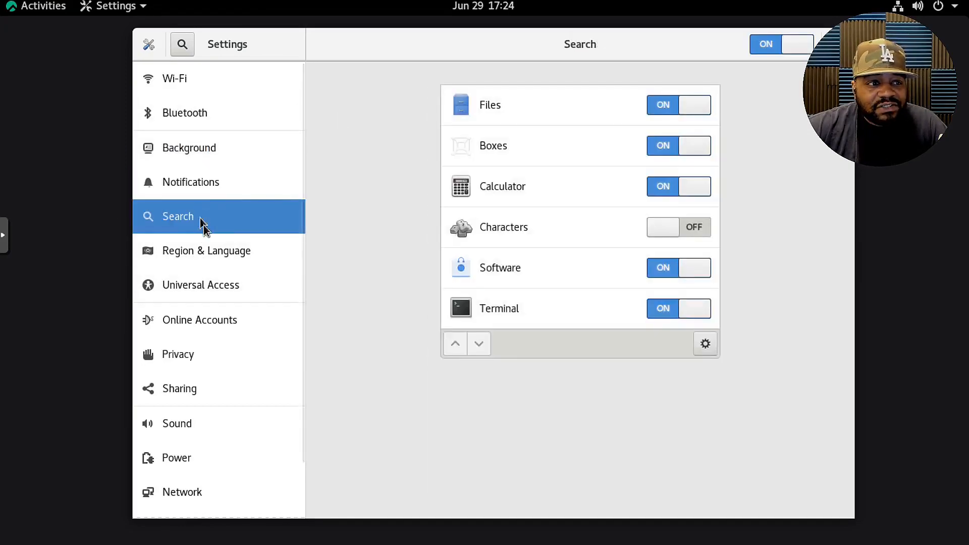
click(217, 250)
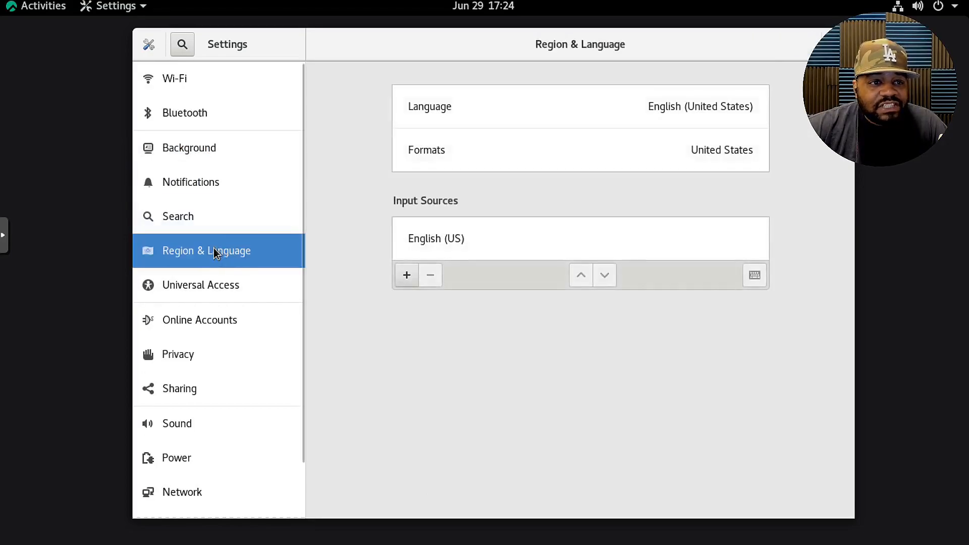
click(226, 288)
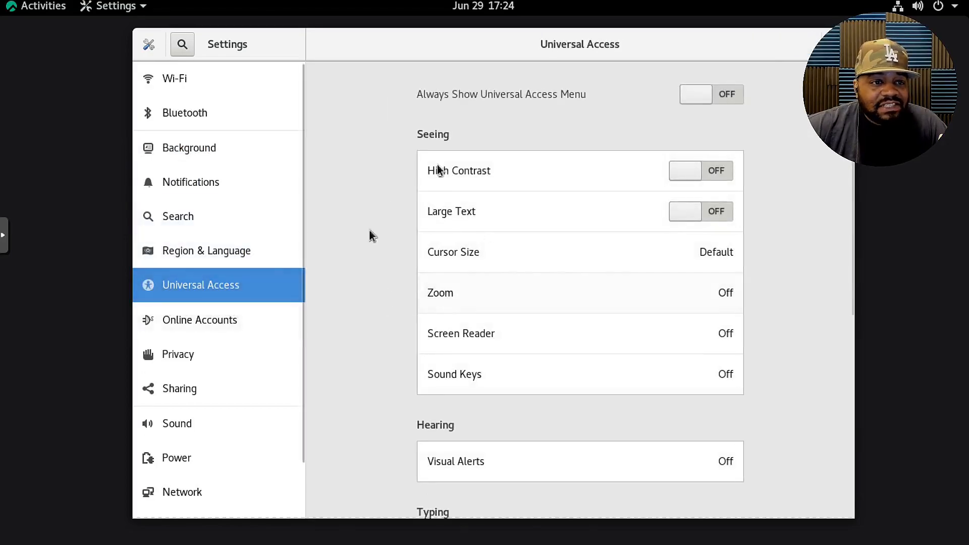
scroll(217, 333, down, 2)
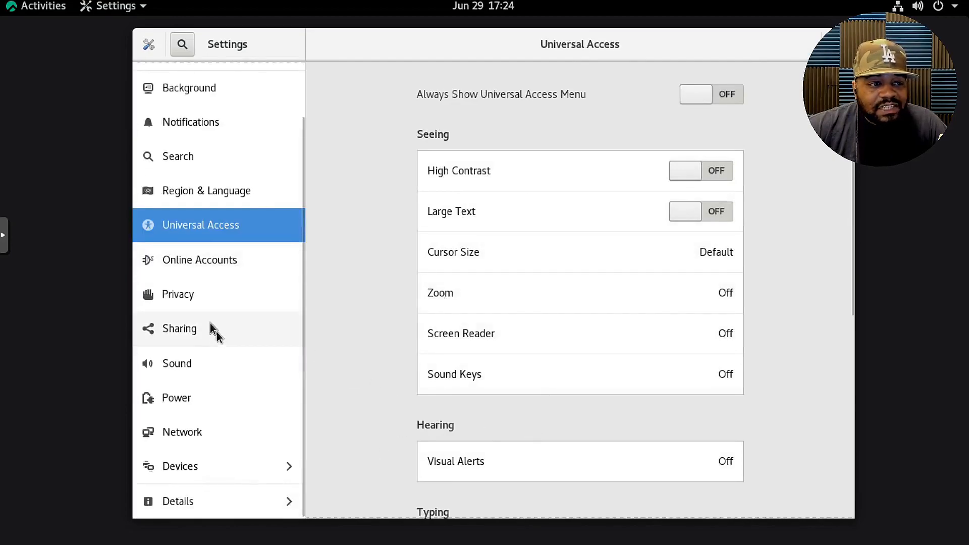
Look through the Privacy, Sharing, Sound, Power and Network settings, check the Devices category and return to the main list.
click(209, 294)
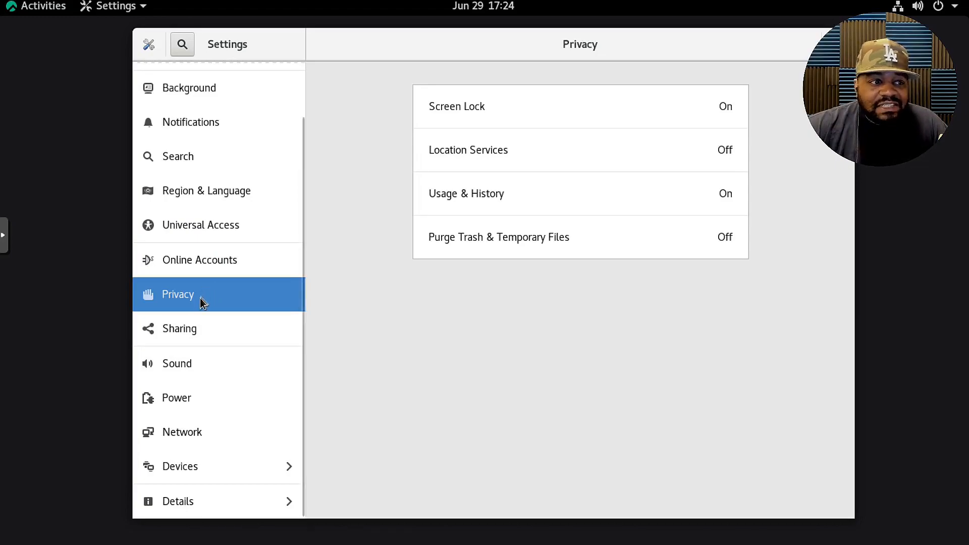
click(195, 329)
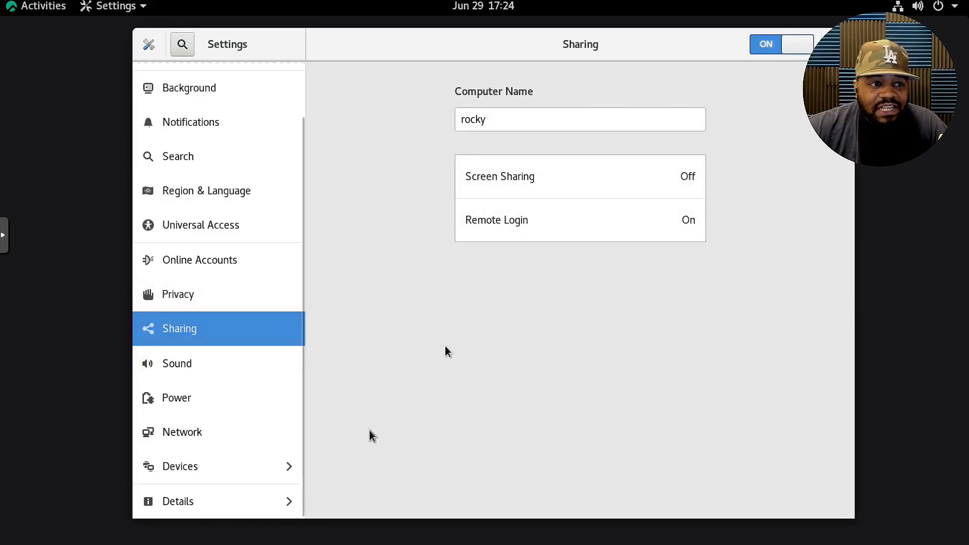
click(200, 369)
click(218, 406)
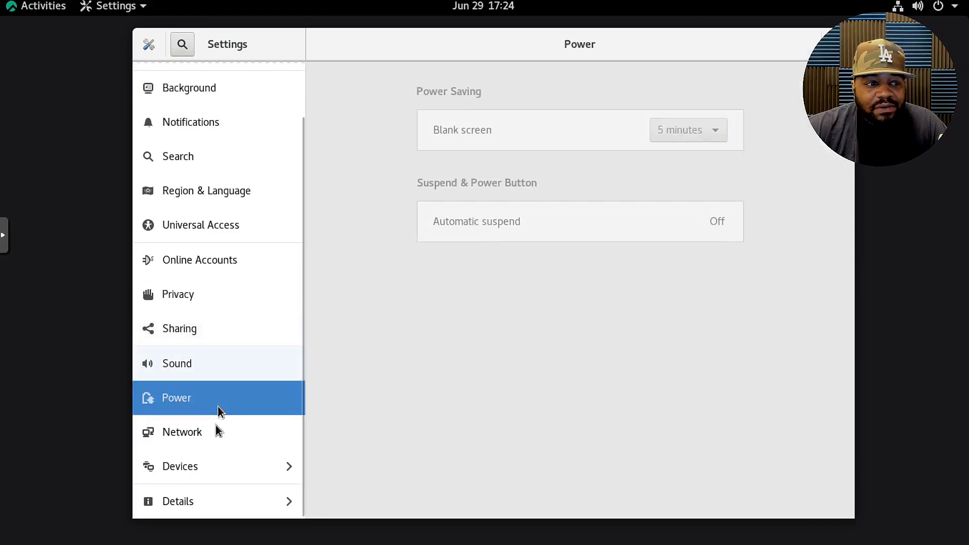
click(217, 440)
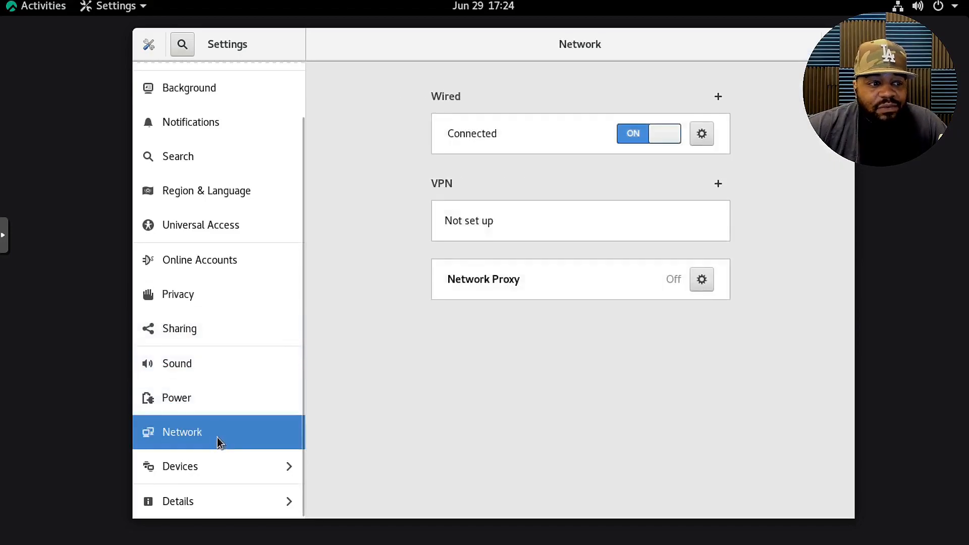
click(224, 473)
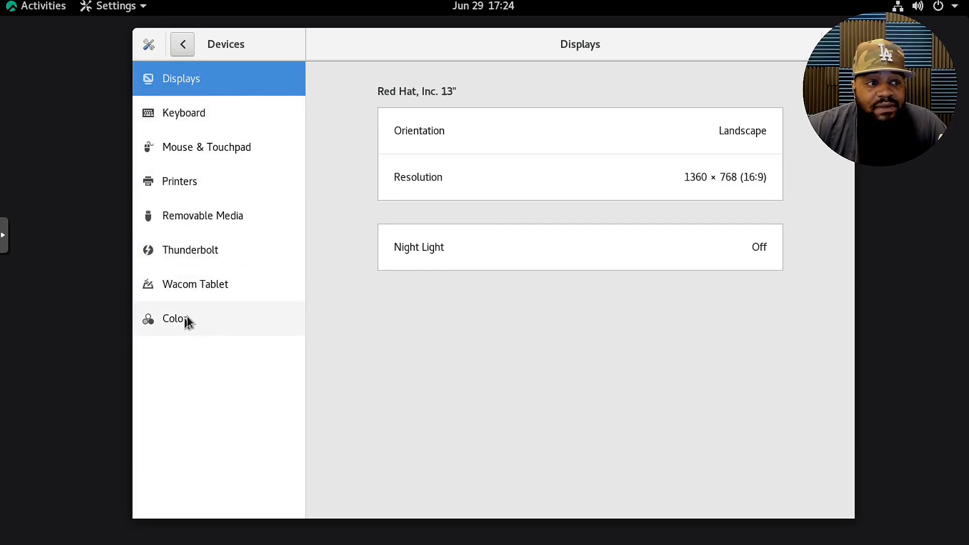
click(182, 47)
Open the Details category to view the system's About information and highlight the processor entry.
scroll(176, 399, down, 3)
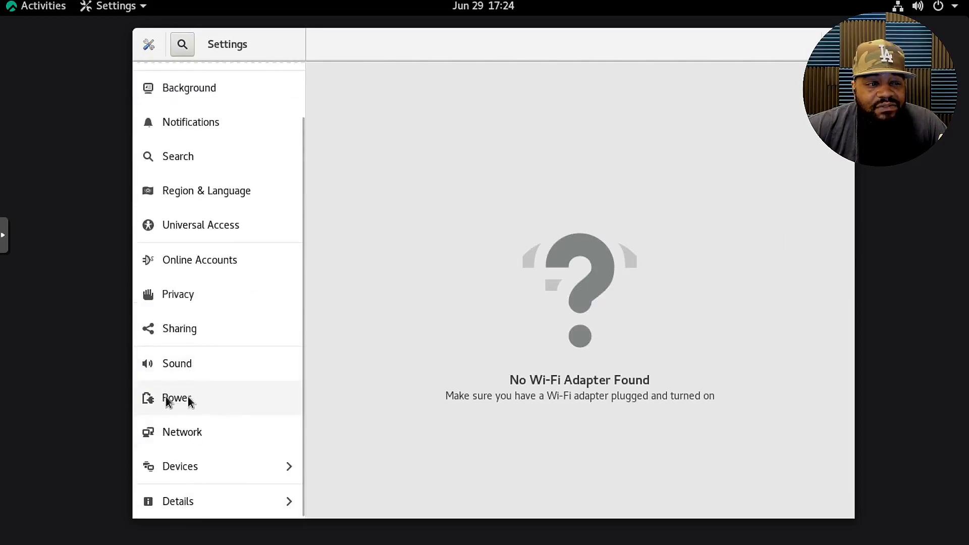
click(240, 504)
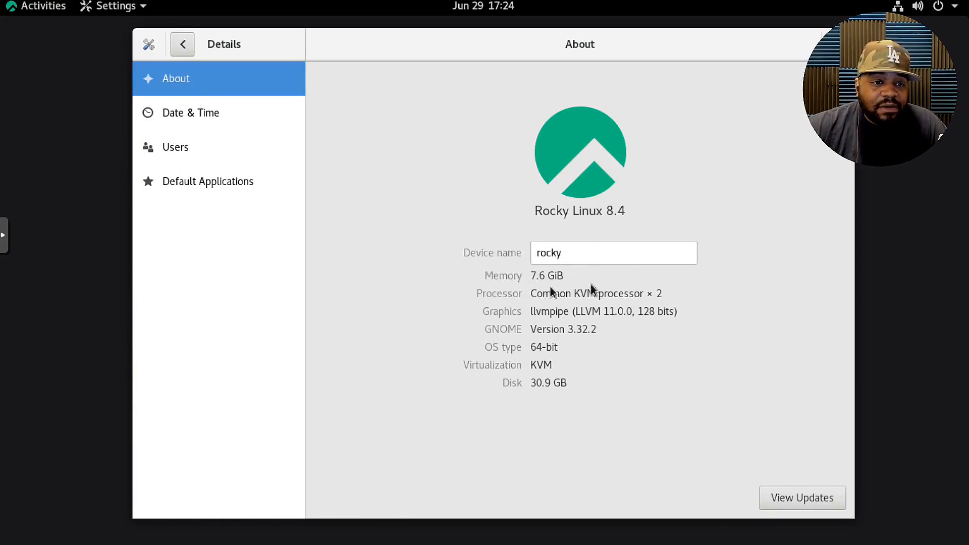
drag(670, 294, 432, 298)
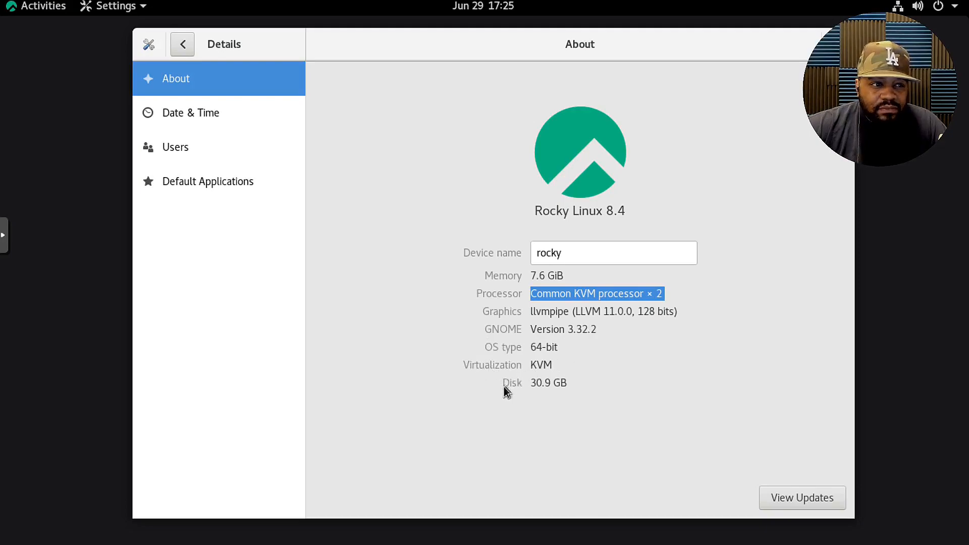
View the Date & Time, Users and Default Applications pages, and make the Settings window slightly narrower.
click(214, 114)
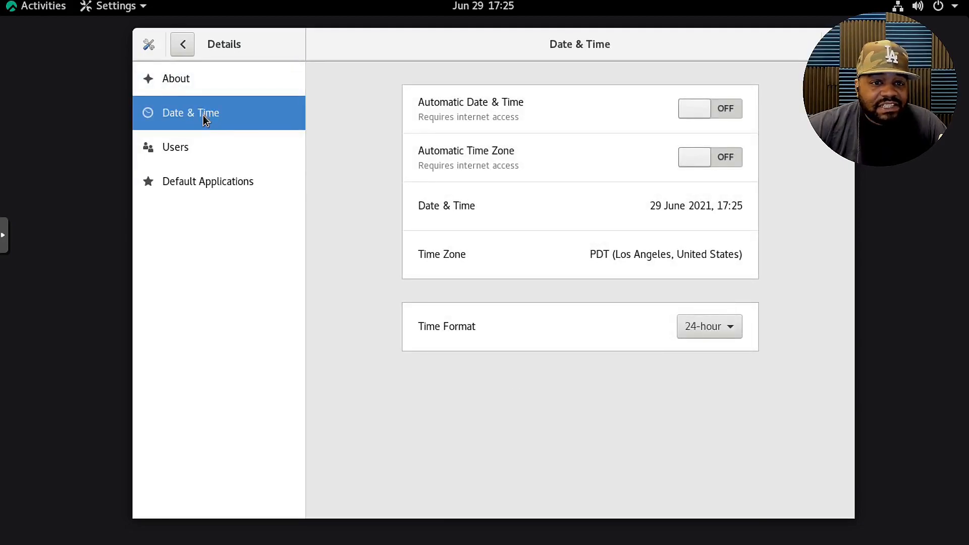
click(188, 150)
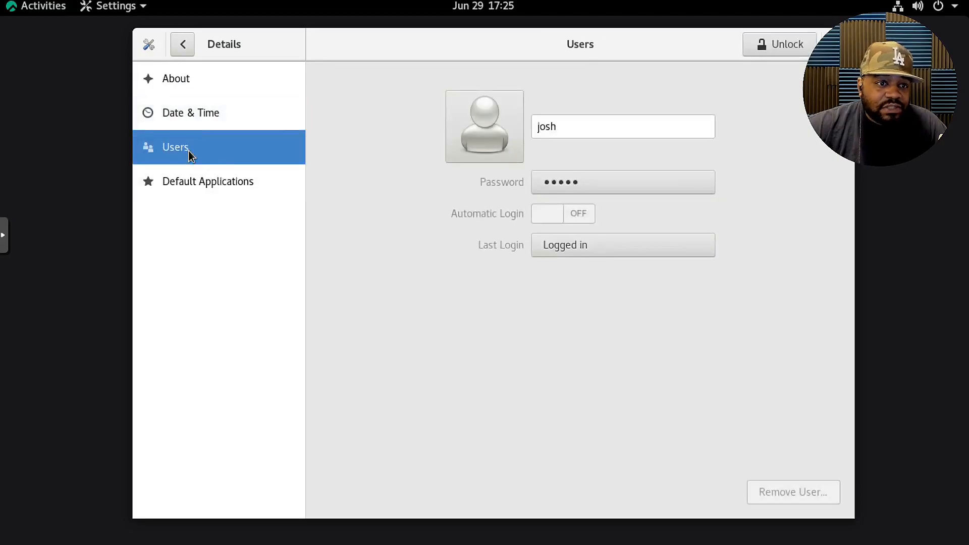
click(215, 182)
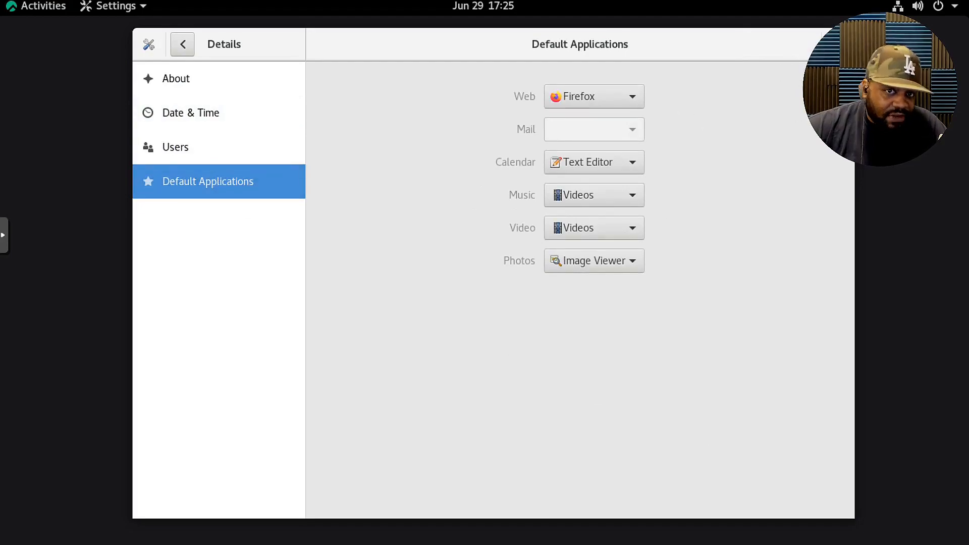
drag(854, 101, 833, 101)
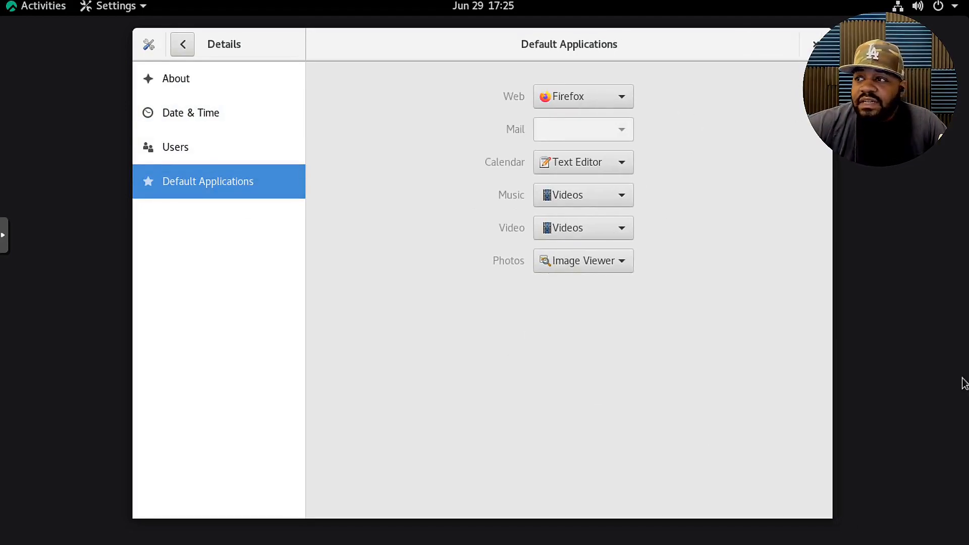